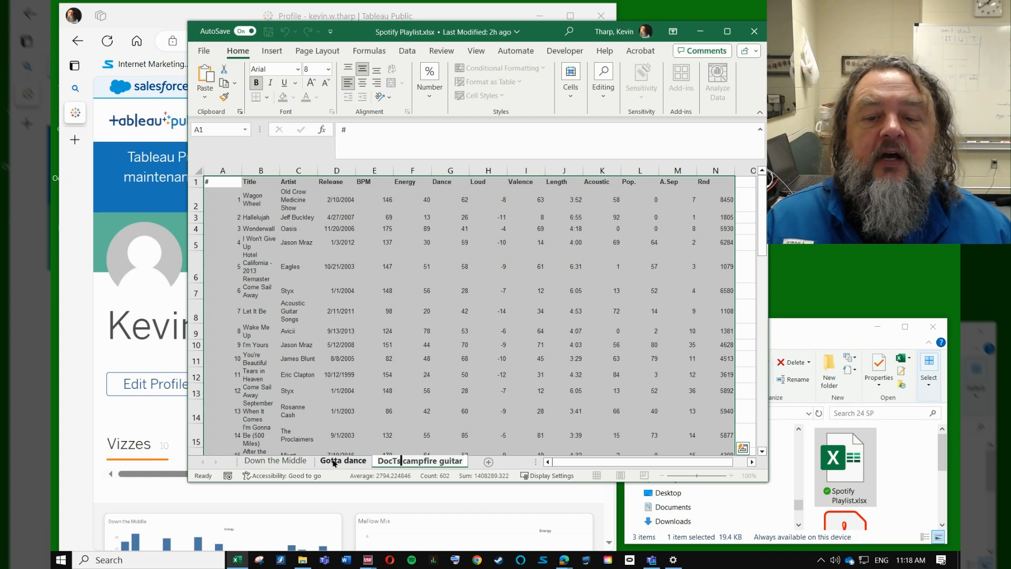
Step: Close the Spotify Playlist workbook and start a new viz from the Tableau Public profile page in the browser
click(274, 461)
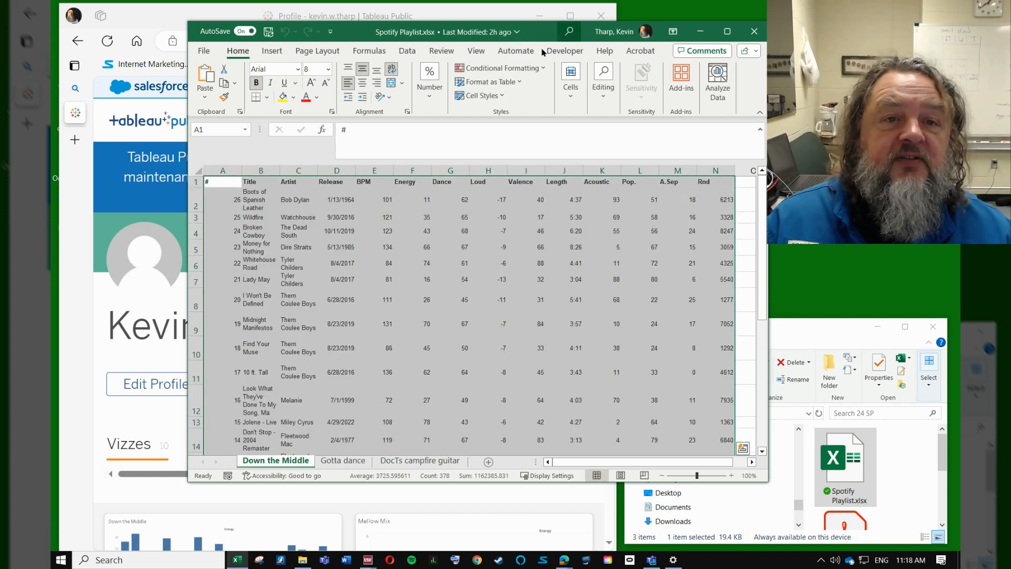
click(754, 31)
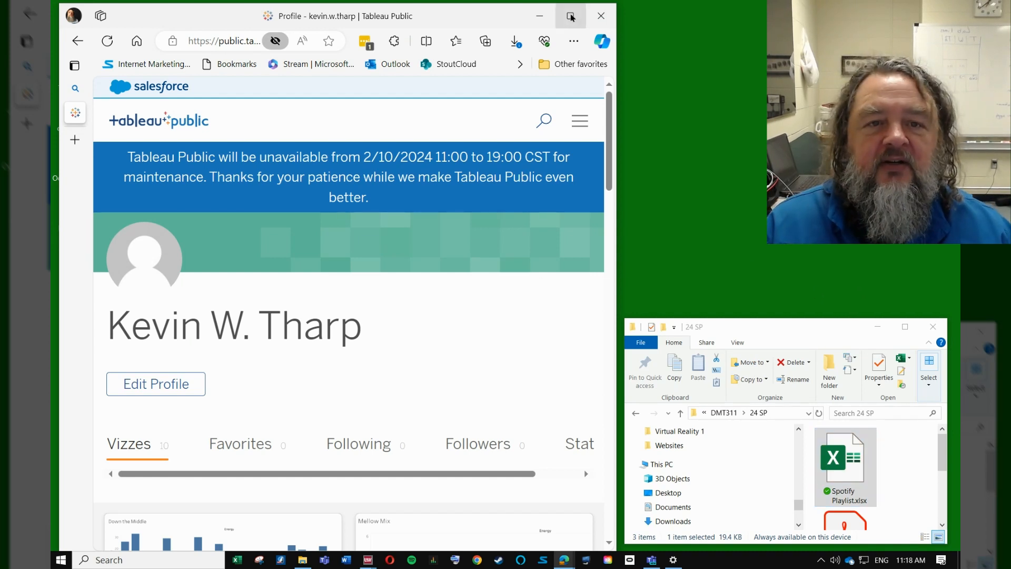
double_click(560, 4)
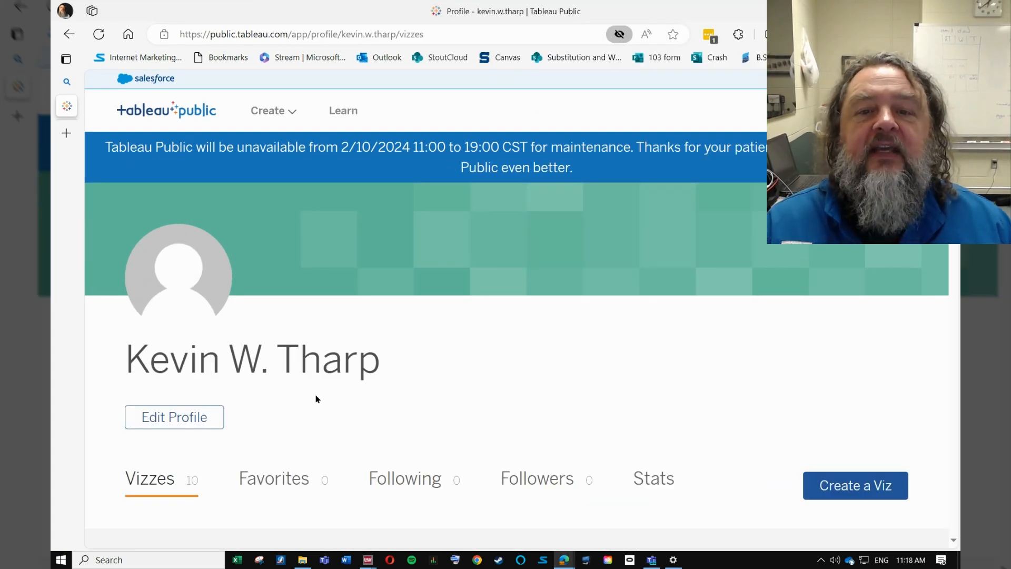
scroll(669, 316, down, 1)
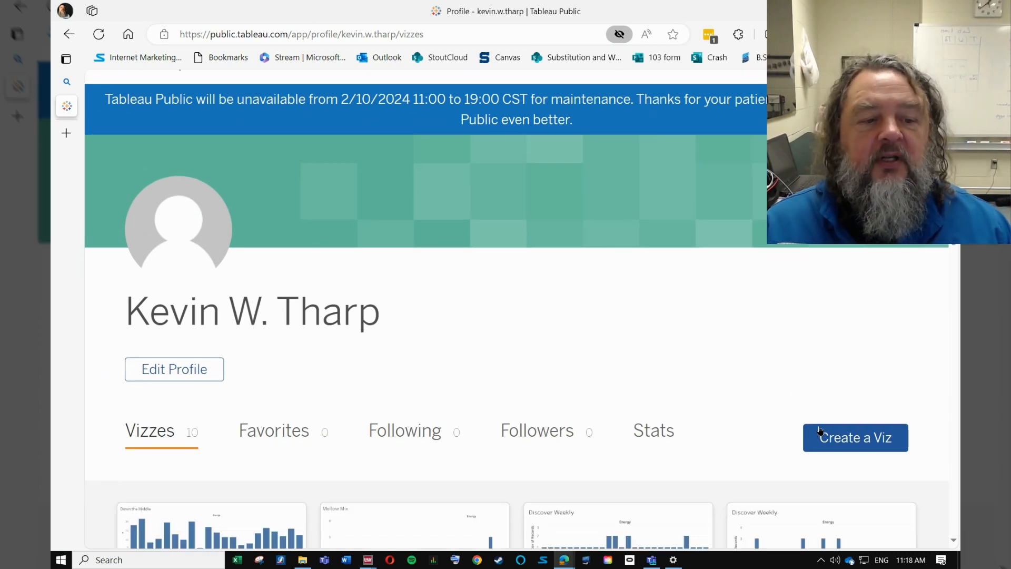
click(858, 441)
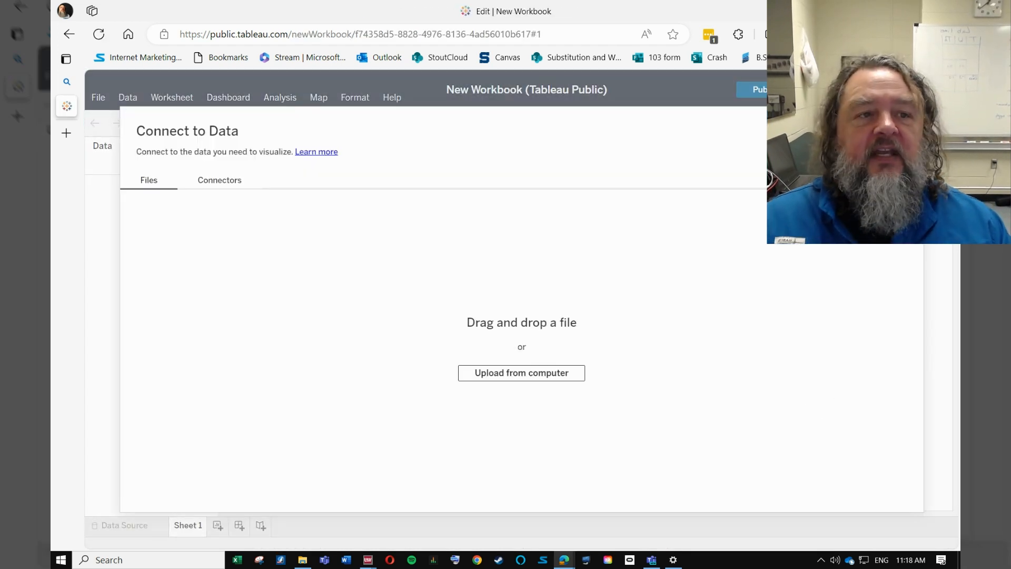
Step: Upload Spotify Playlist.xlsx from the 24 SP folder as the new workbook's data connection
click(915, 11)
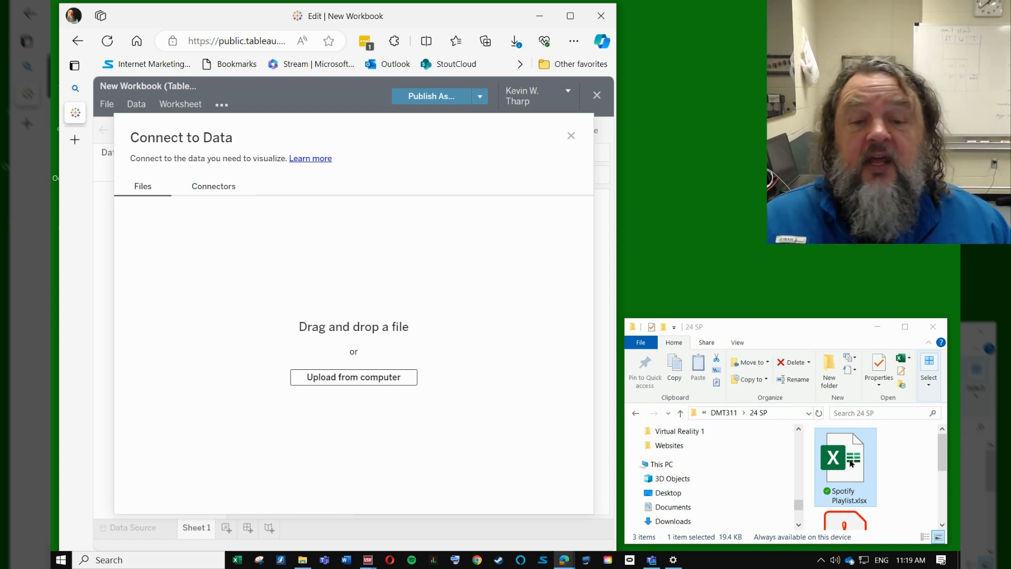
drag(847, 460, 366, 353)
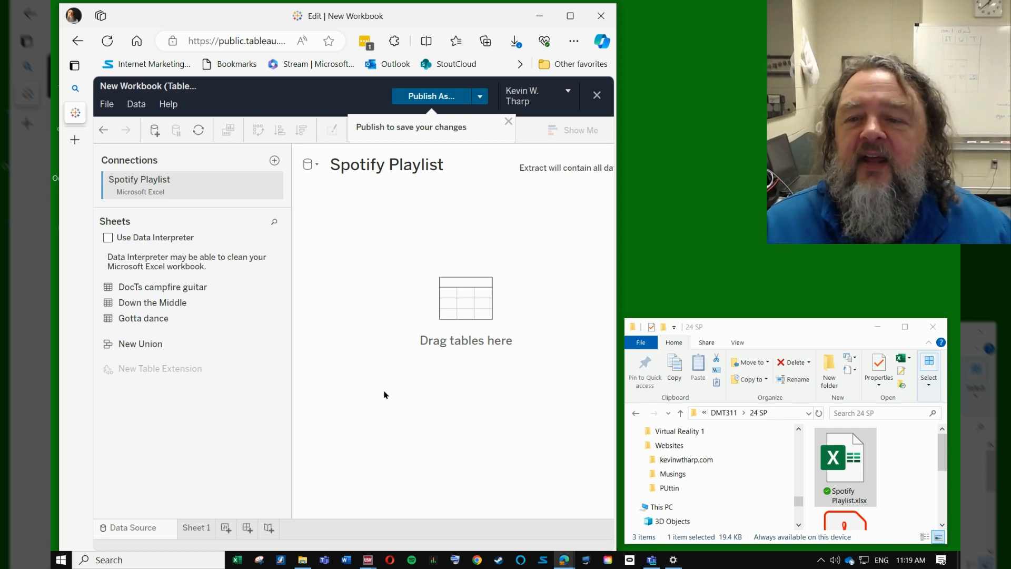
click(570, 16)
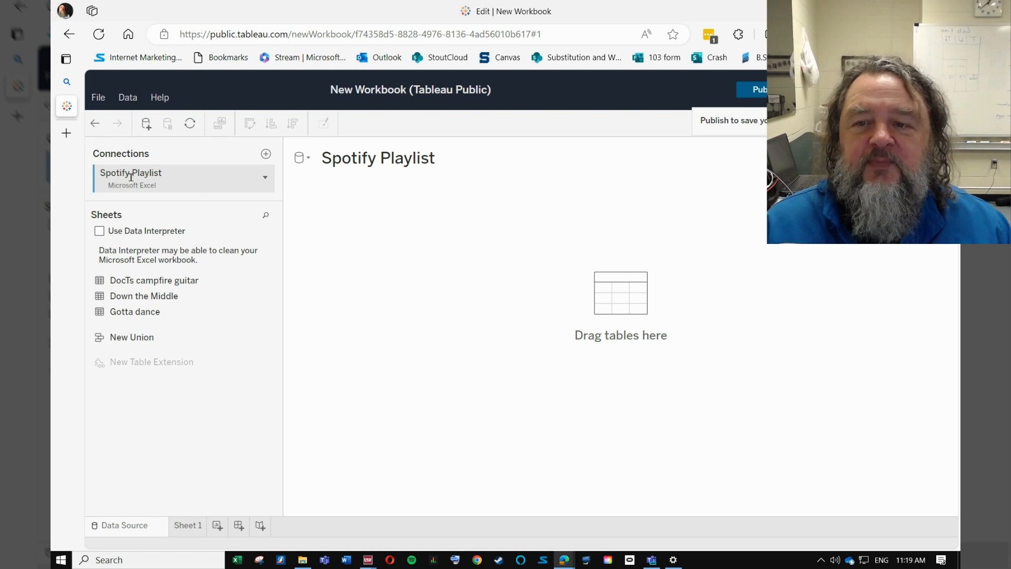
Step: Add the DocTs campfire guitar table to the Spotify Playlist data source
click(194, 526)
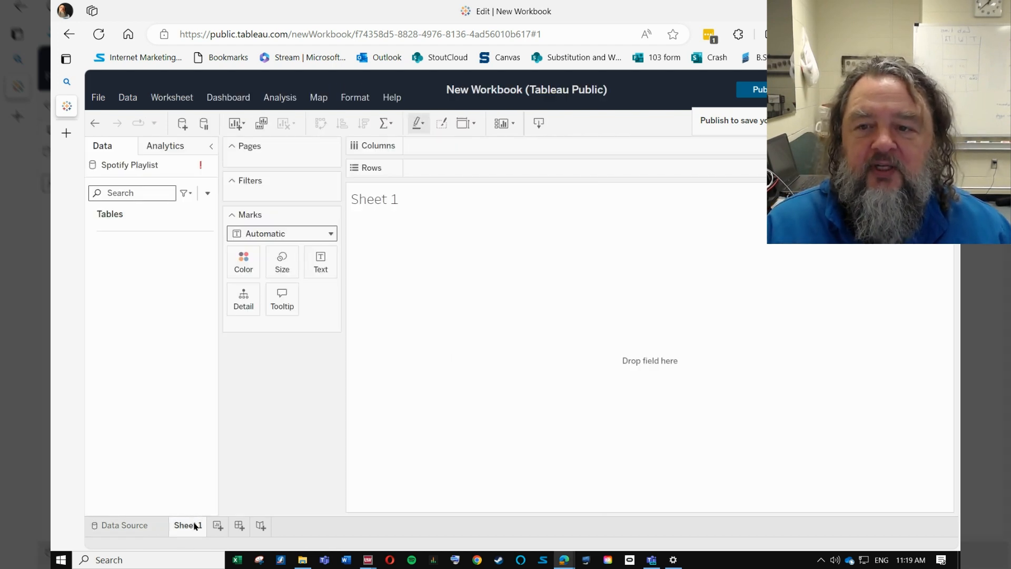
click(124, 525)
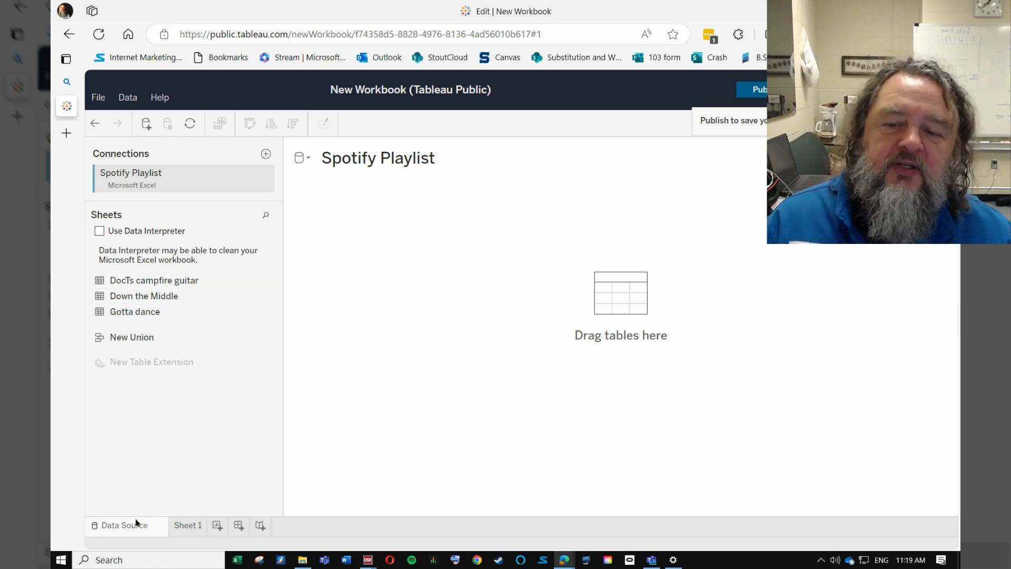
drag(136, 283, 390, 289)
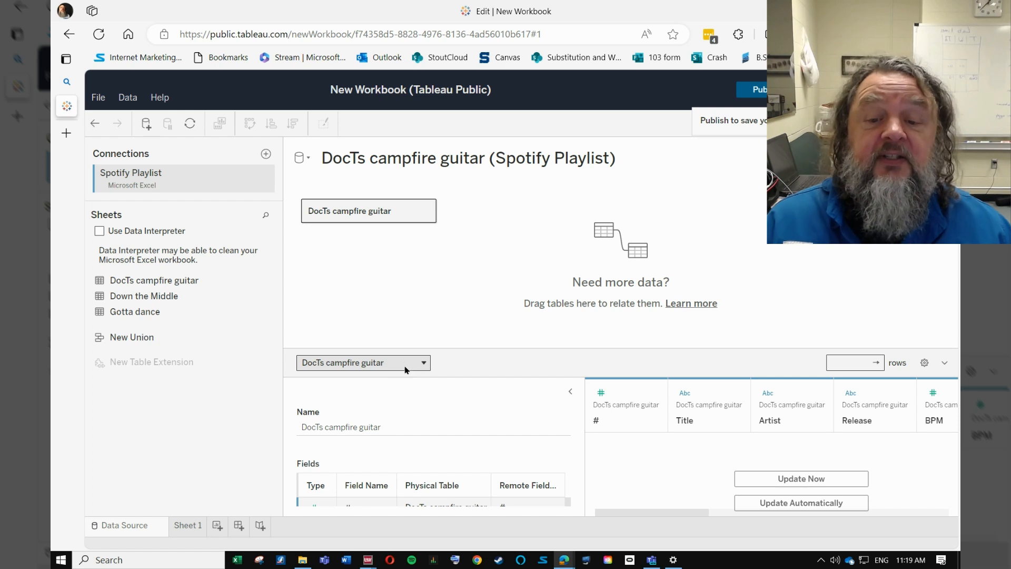
Step: On Sheet 1, convert the Energy field to a dimension and place it on Columns
click(194, 526)
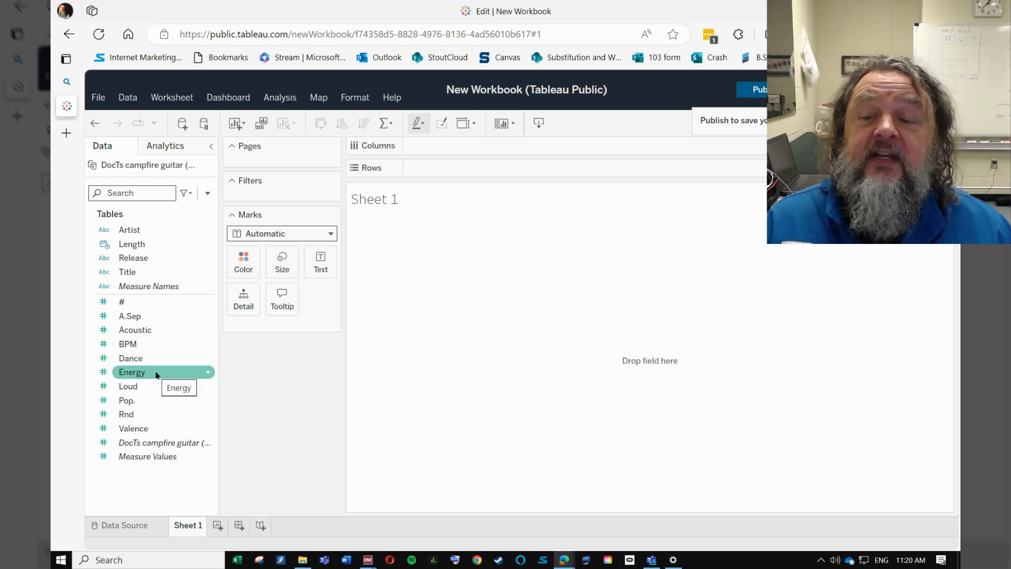
click(209, 372)
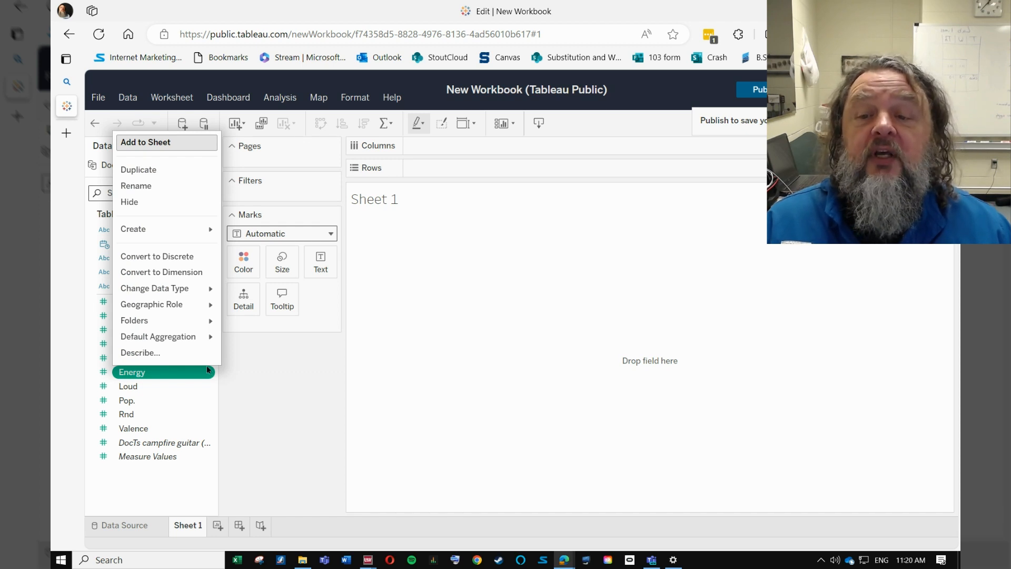
click(180, 272)
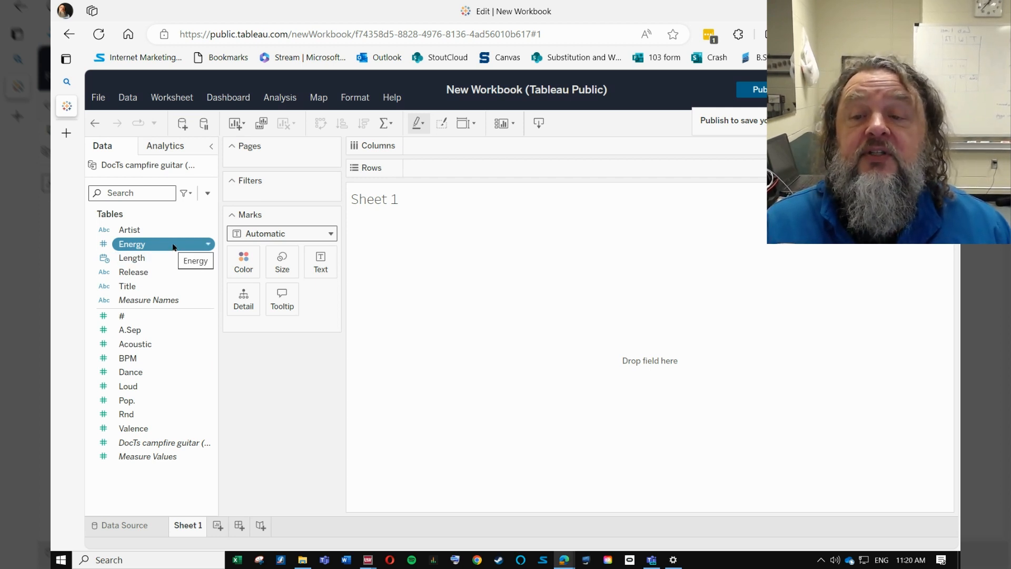
drag(170, 248, 457, 148)
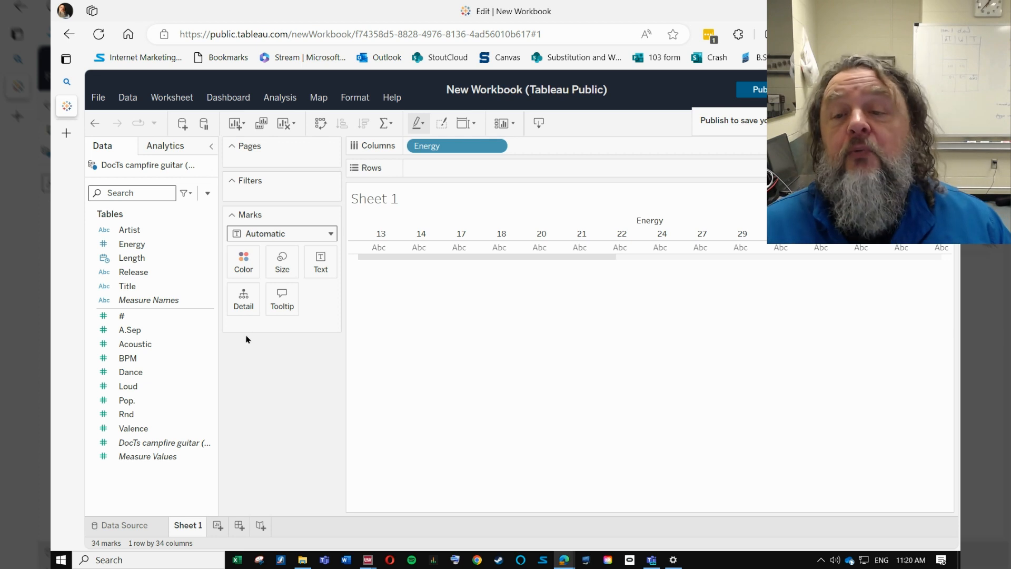
Step: Place the # measure on Rows to chart its sum against Energy
click(124, 316)
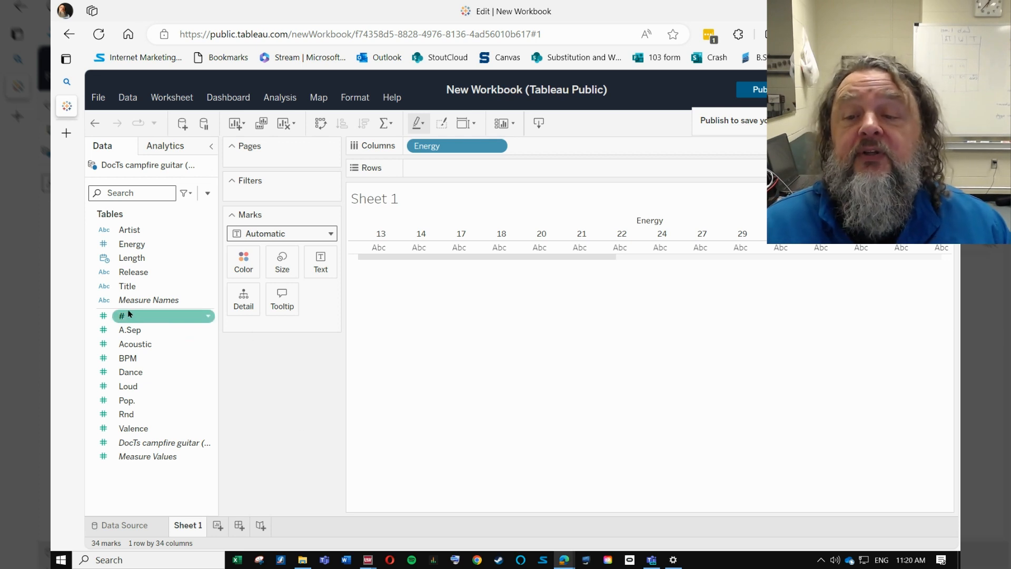
click(210, 317)
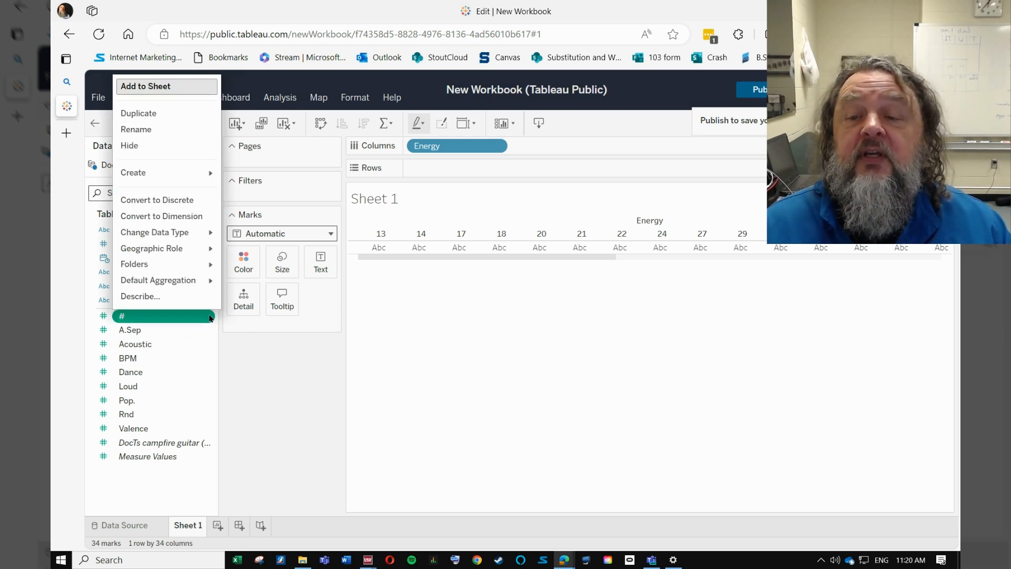
click(279, 367)
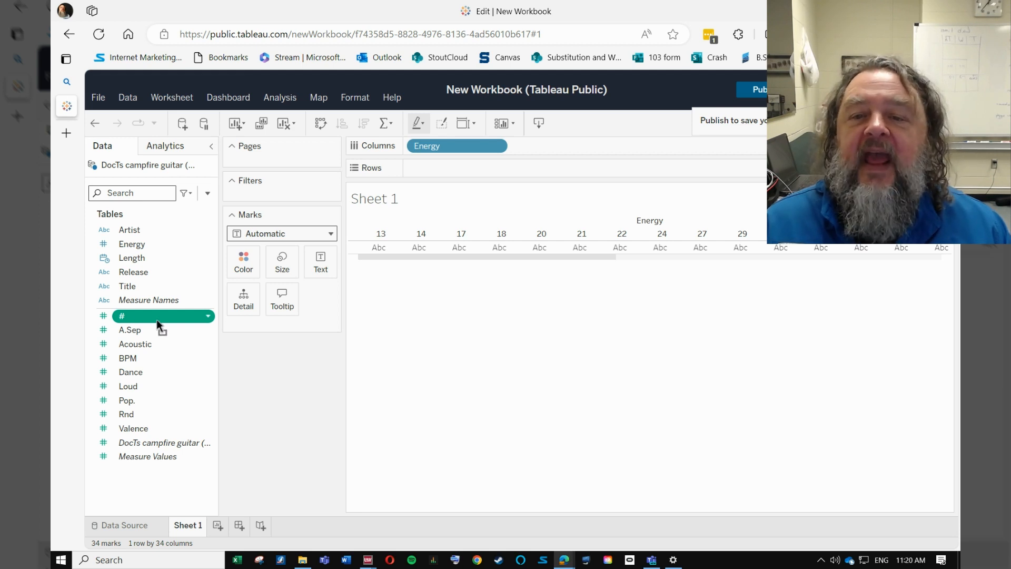
drag(156, 319, 452, 167)
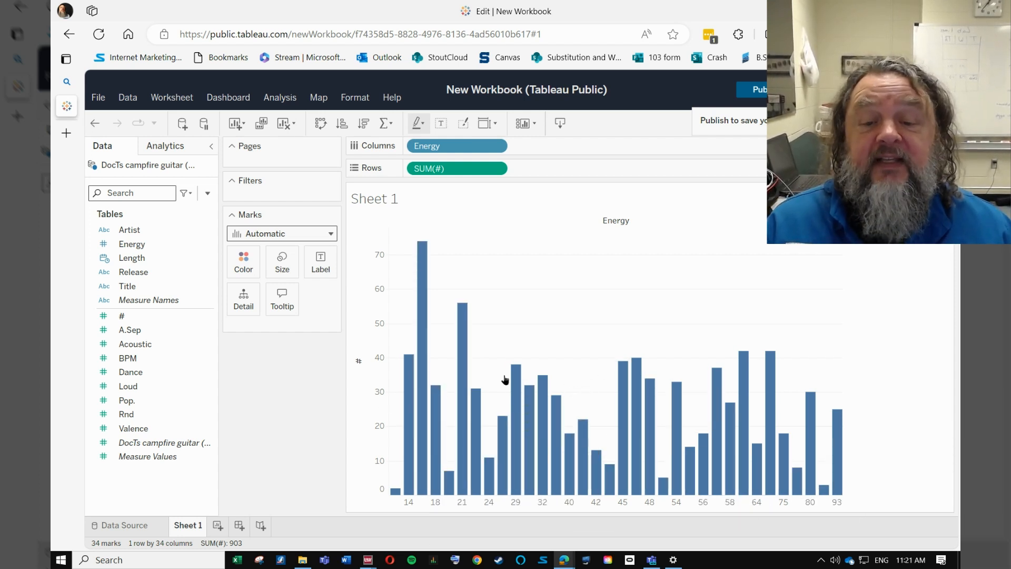
Step: Rename Sheet 1 as Guitar Campfire
right_click(183, 526)
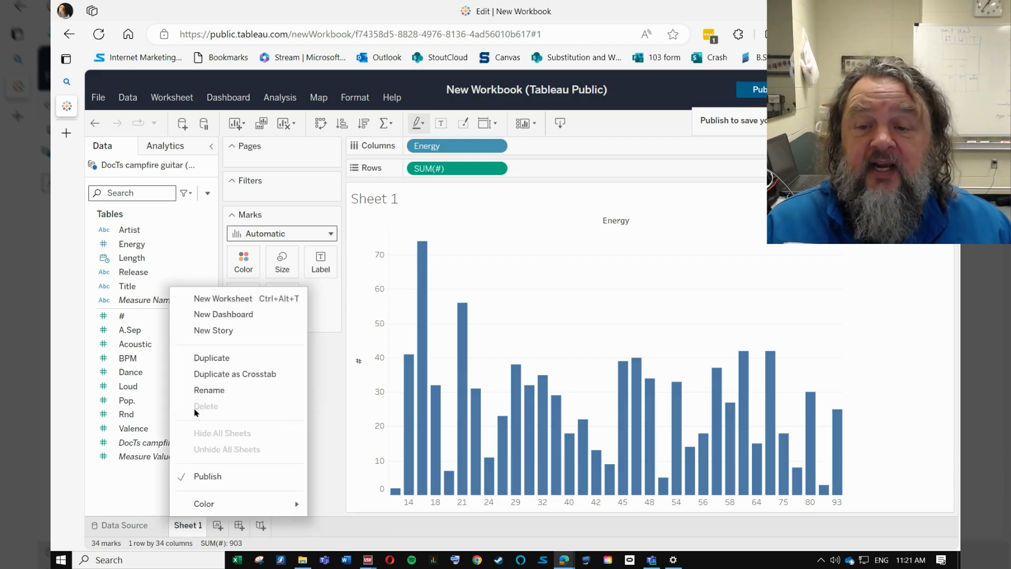
click(206, 391)
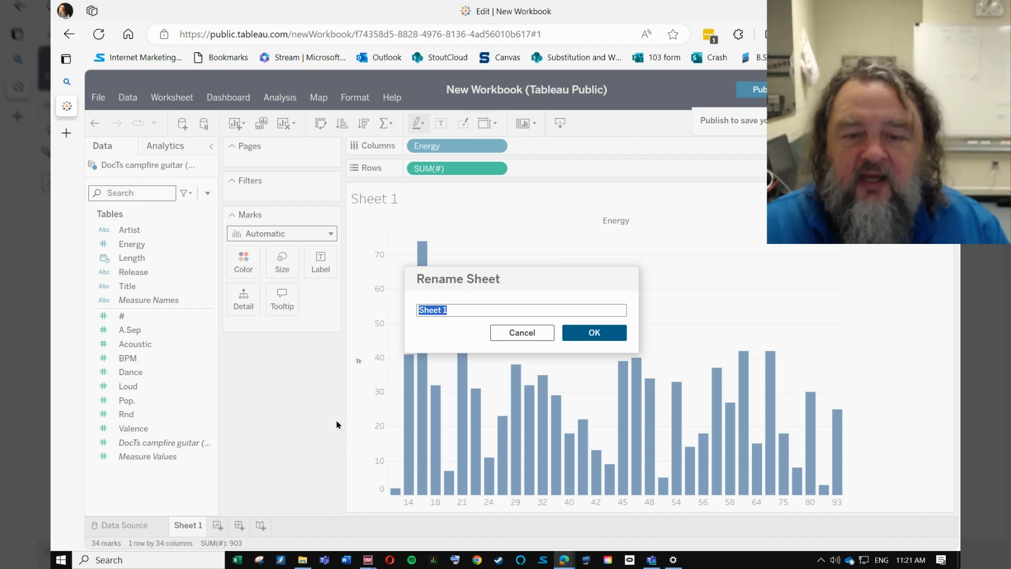
text(Guitar )
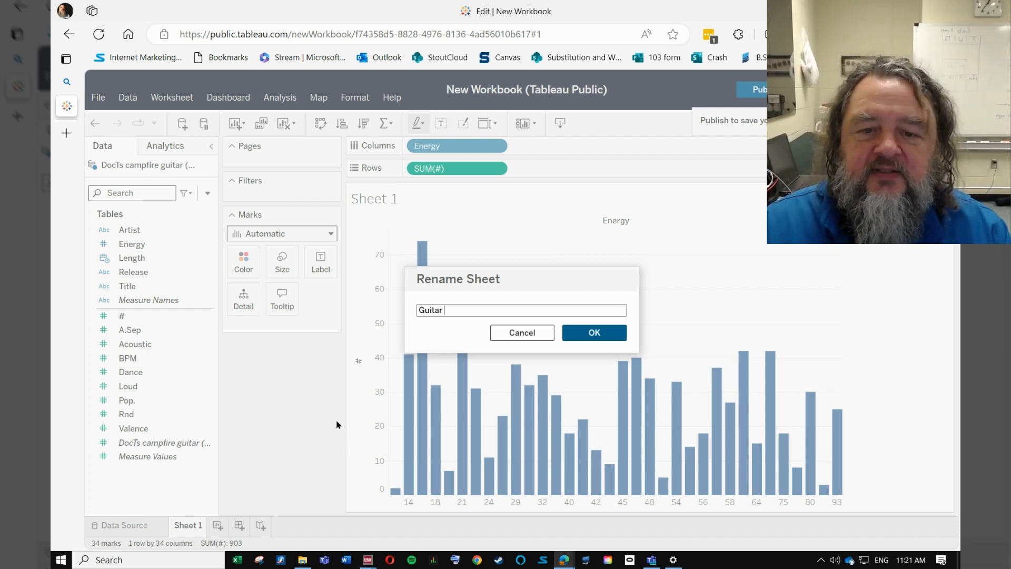
text(Campfire)
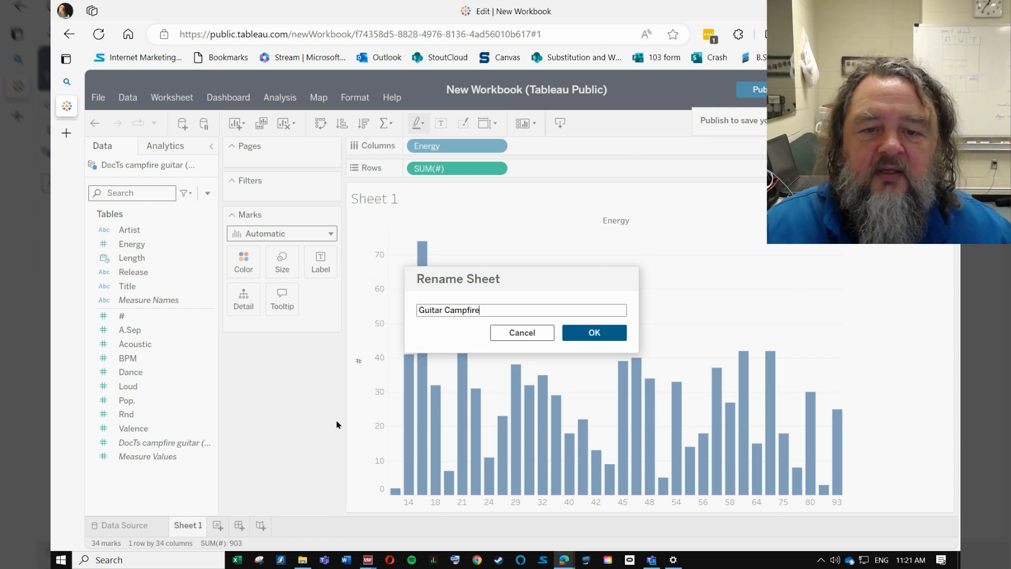
click(596, 332)
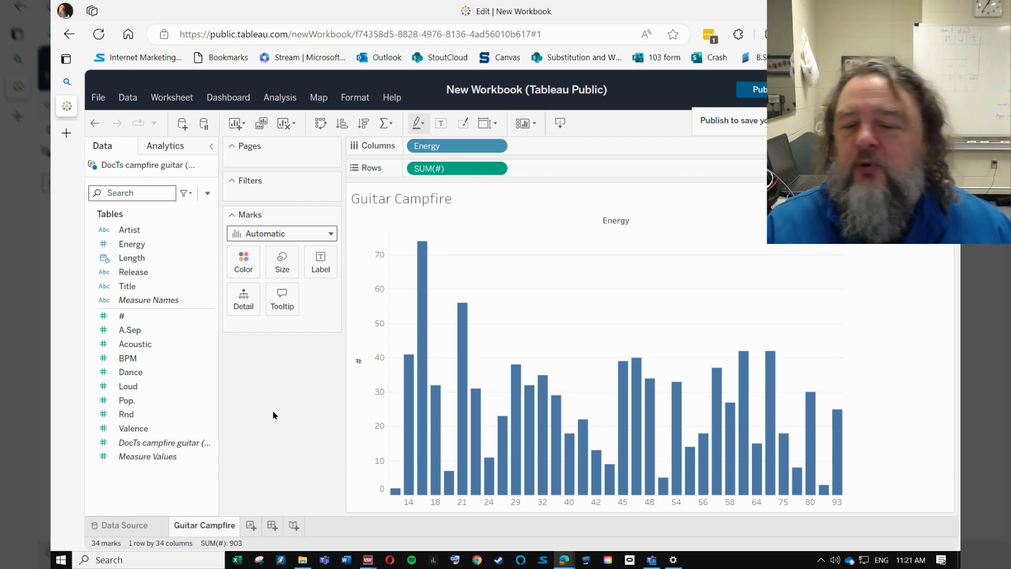
Step: Add a new worksheet and upload Spotify Playlist.xlsx again as a second data source
click(251, 526)
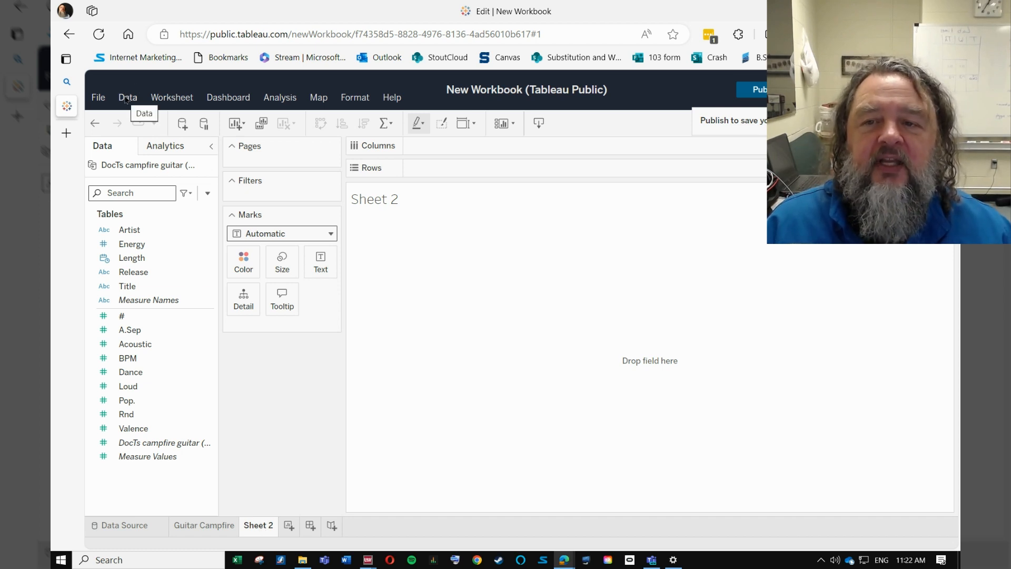
click(183, 124)
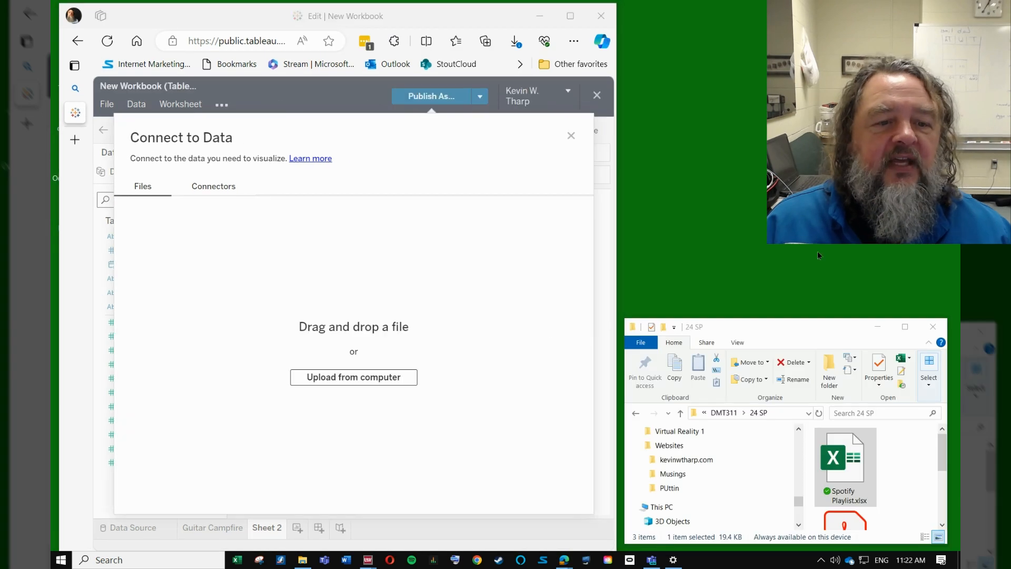
drag(844, 449, 354, 342)
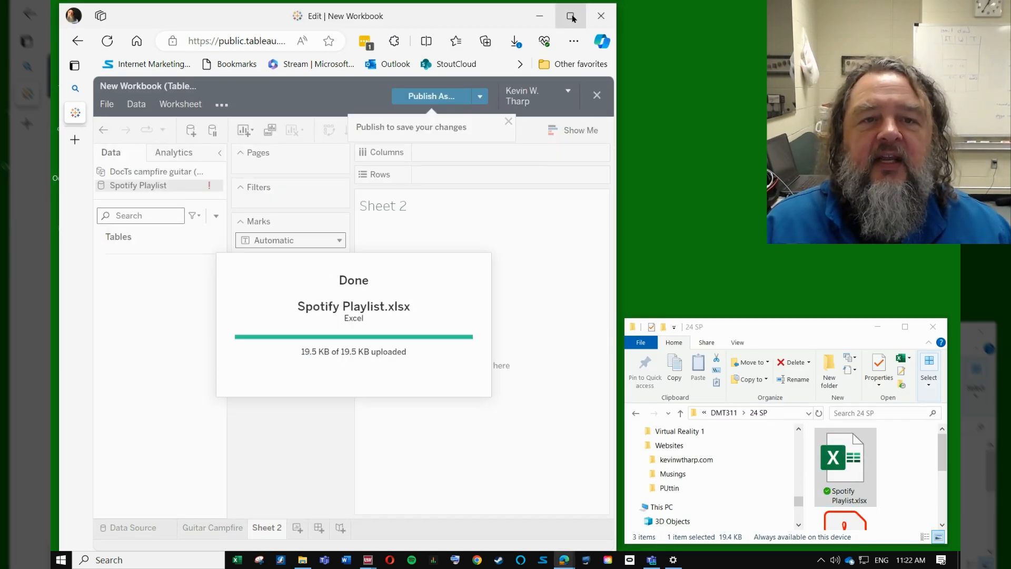
Step: Add the Down the Middle table to the second data source and return to Sheet 2
click(570, 16)
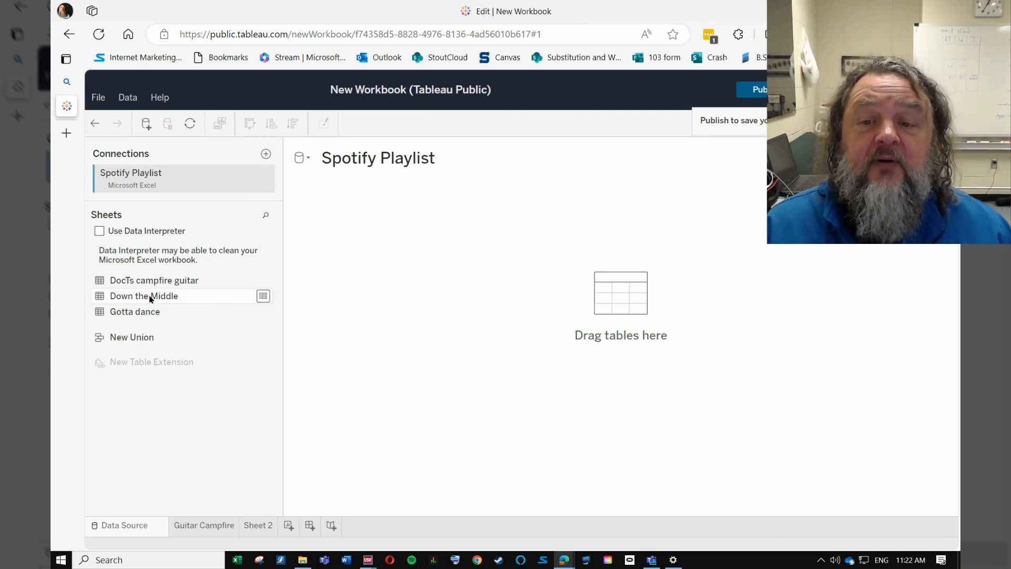
drag(150, 296, 394, 270)
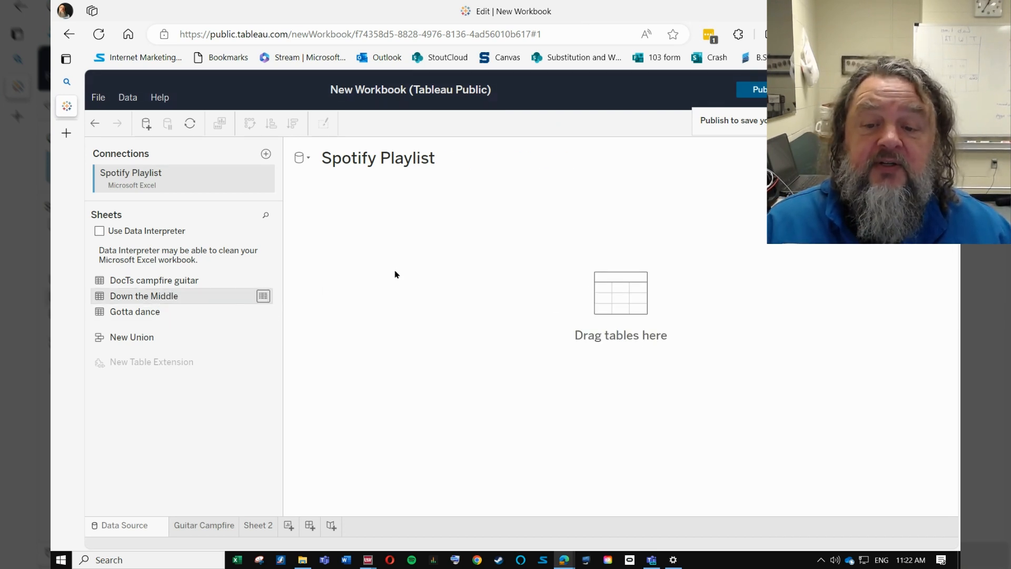
click(263, 525)
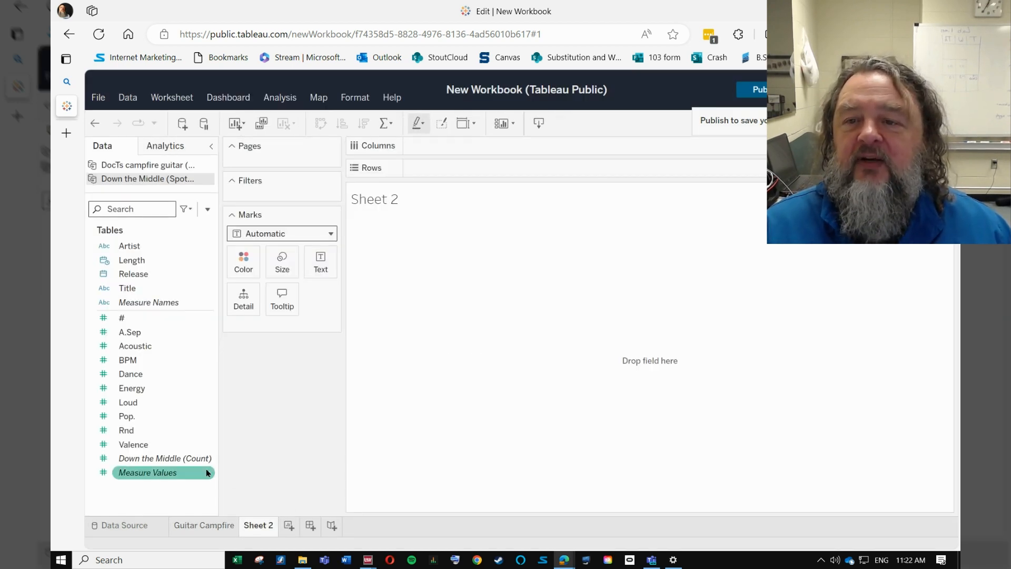
Step: Rename Sheet 2 as Down the Middle
right_click(258, 529)
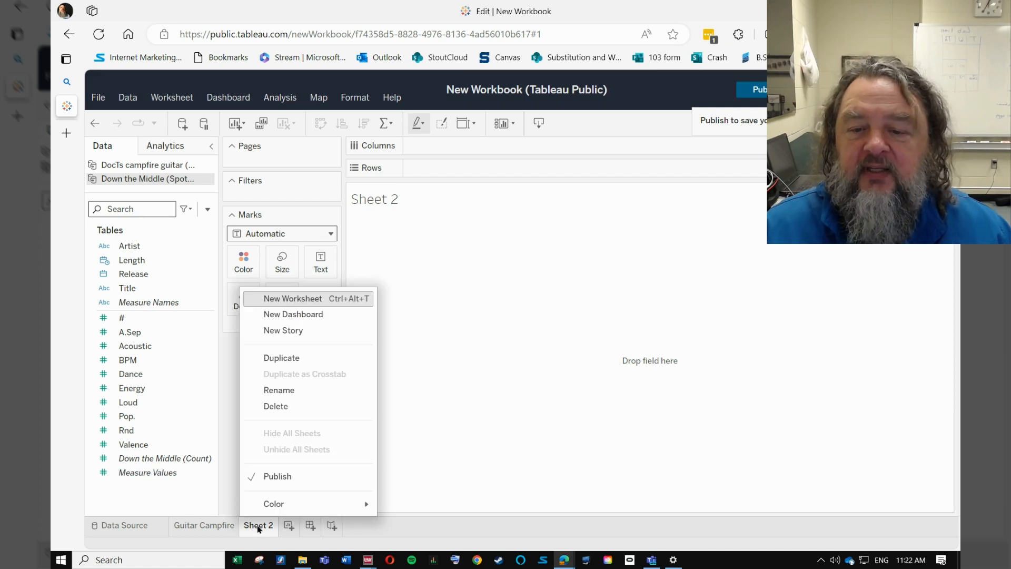
click(276, 391)
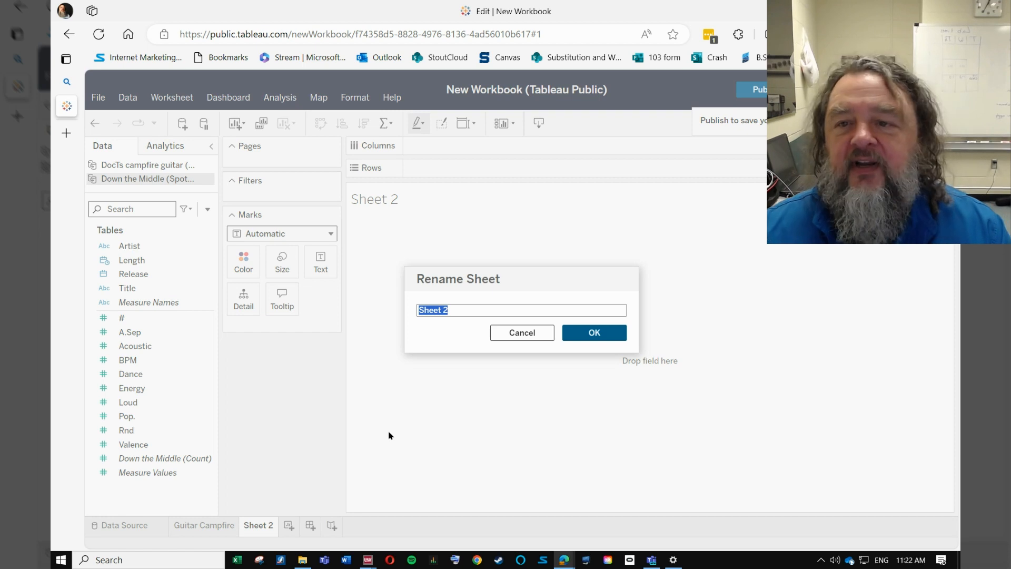
text(Down th)
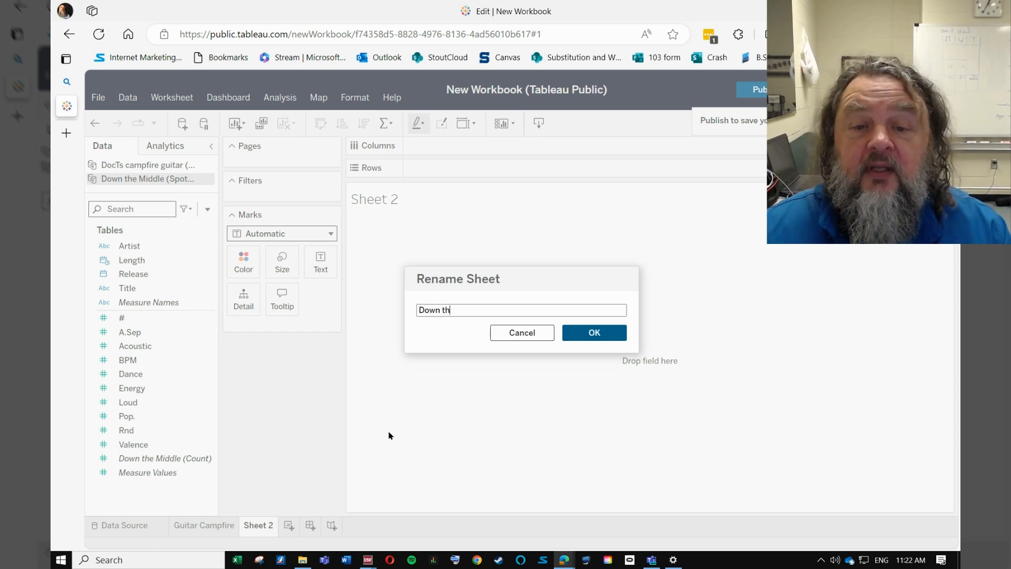
text(e Middle)
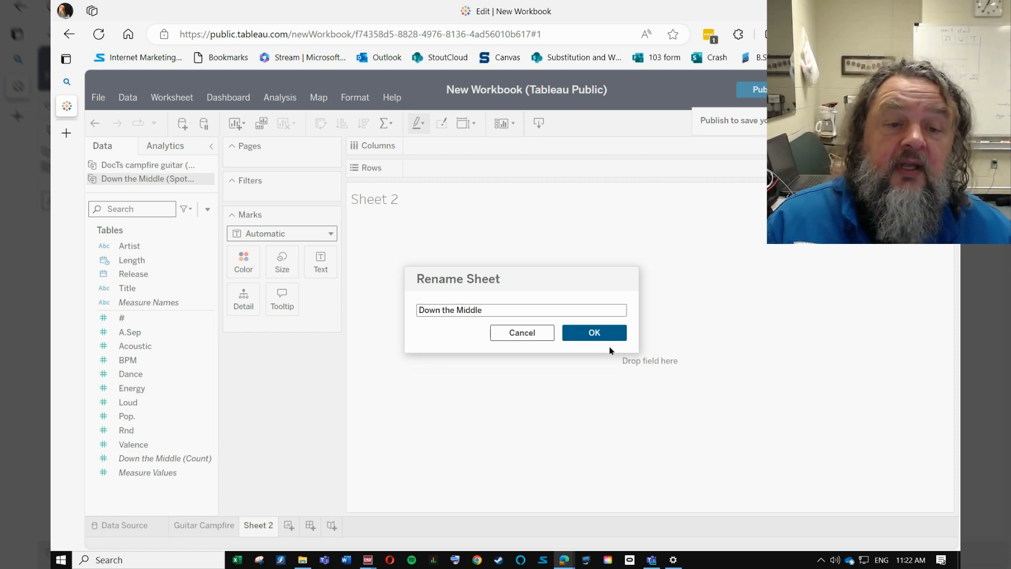
click(597, 336)
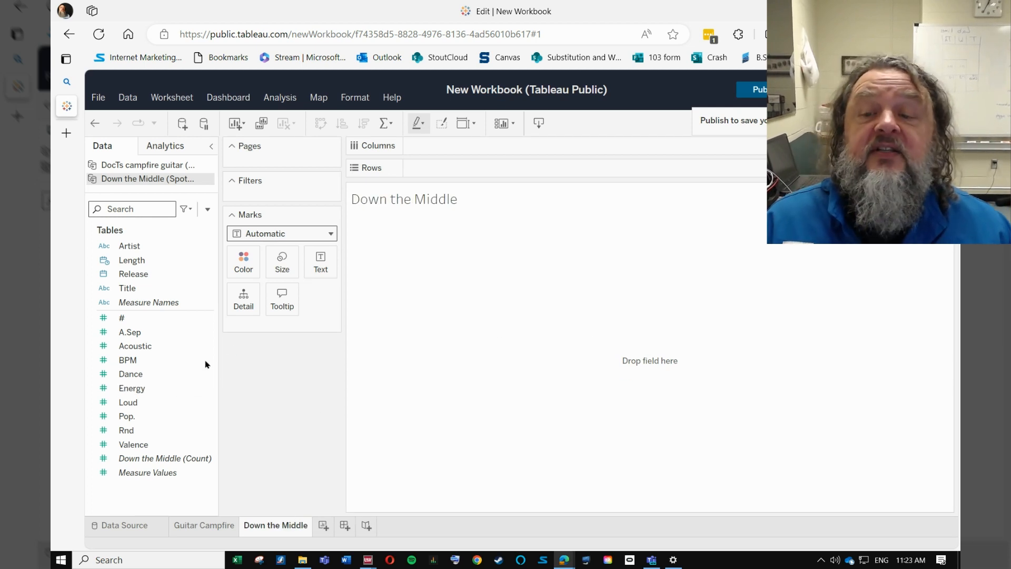
click(169, 390)
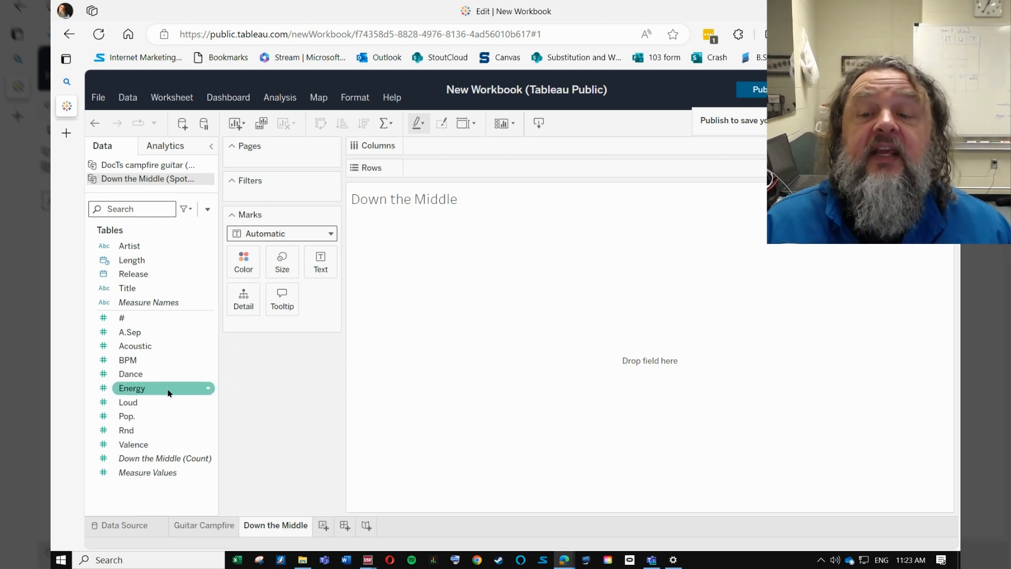
double_click(209, 389)
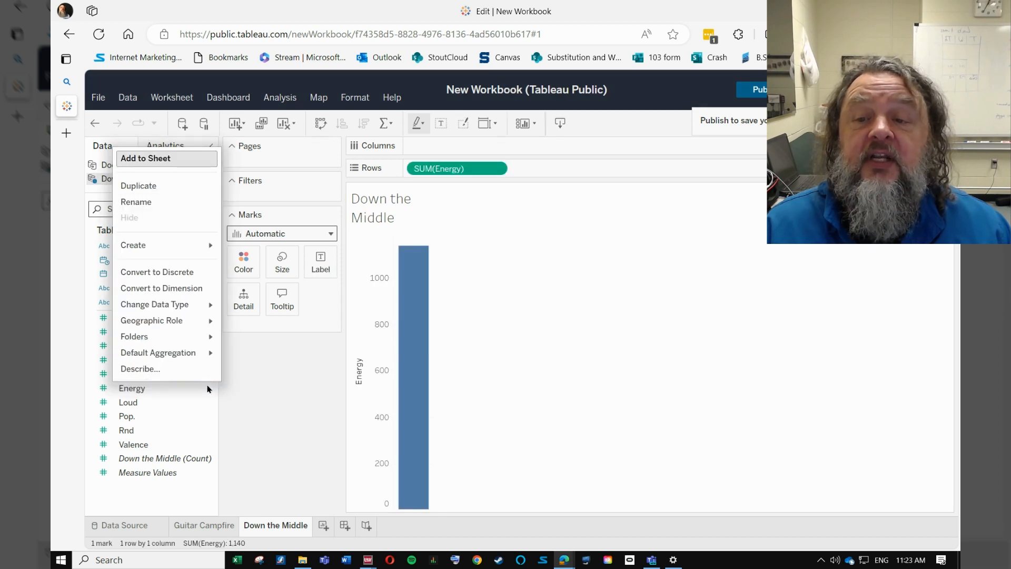
click(181, 288)
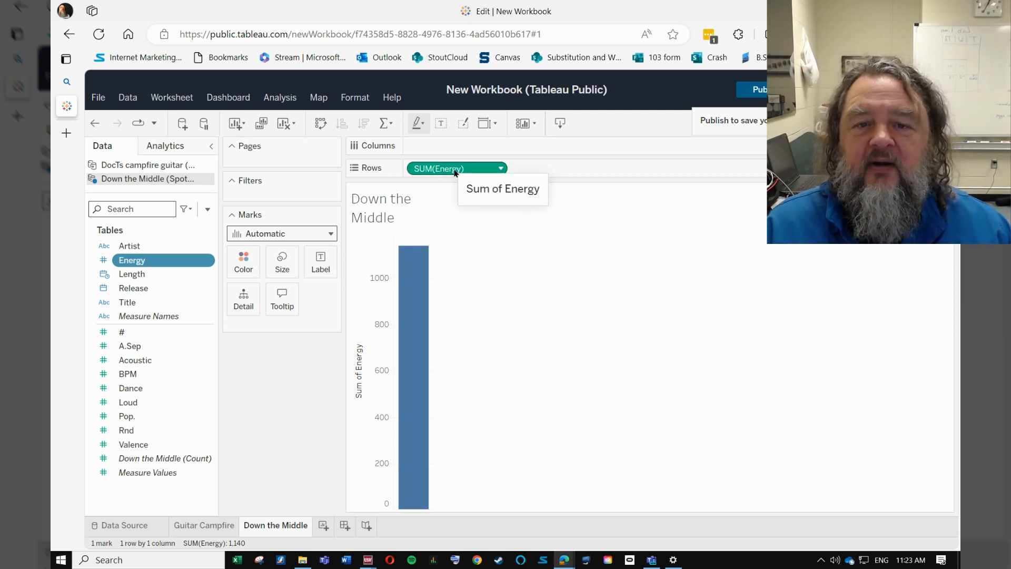
click(97, 126)
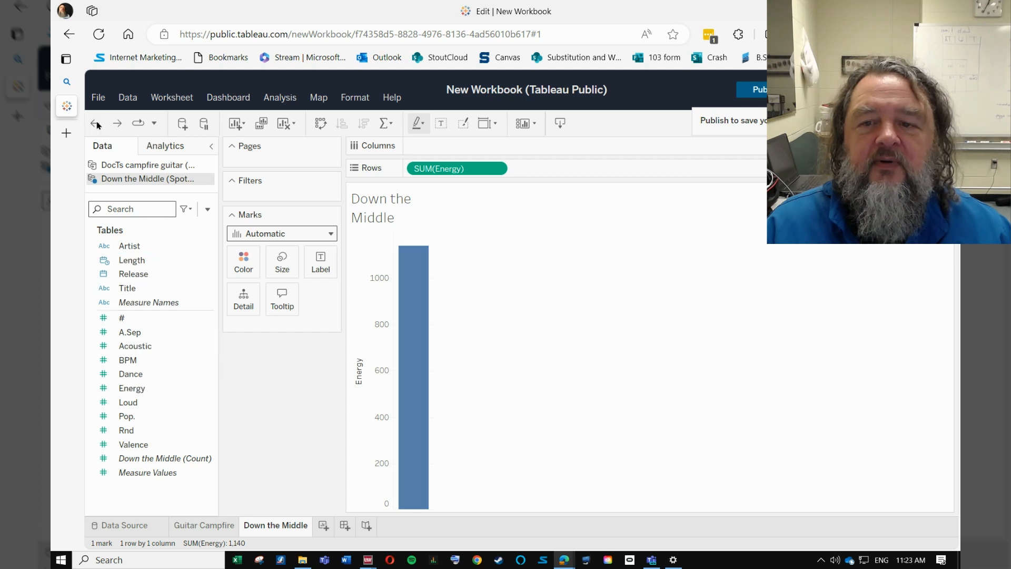
click(97, 125)
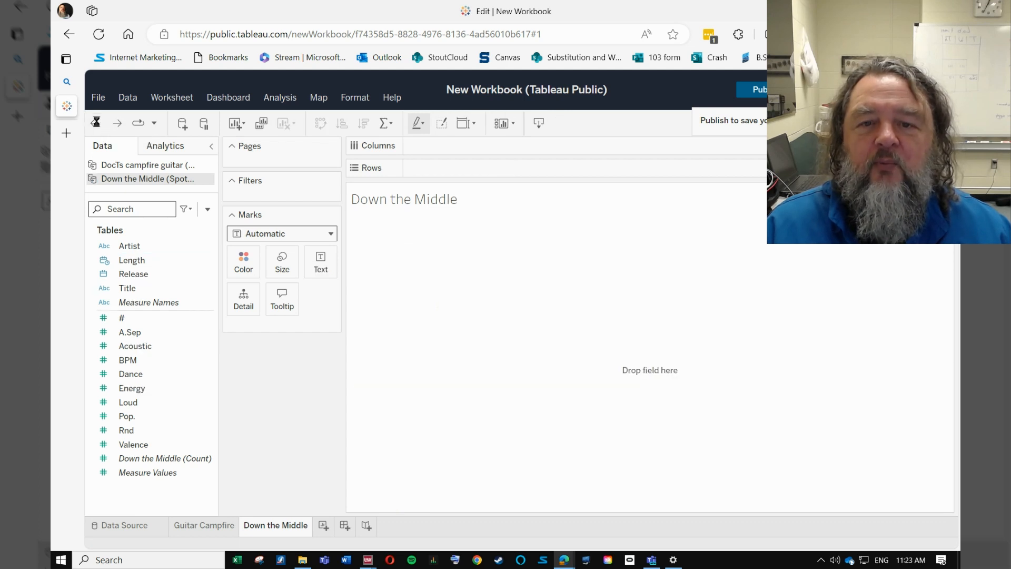
Step: Convert the Energy measure of the Down the Middle data source to a dimension
click(196, 389)
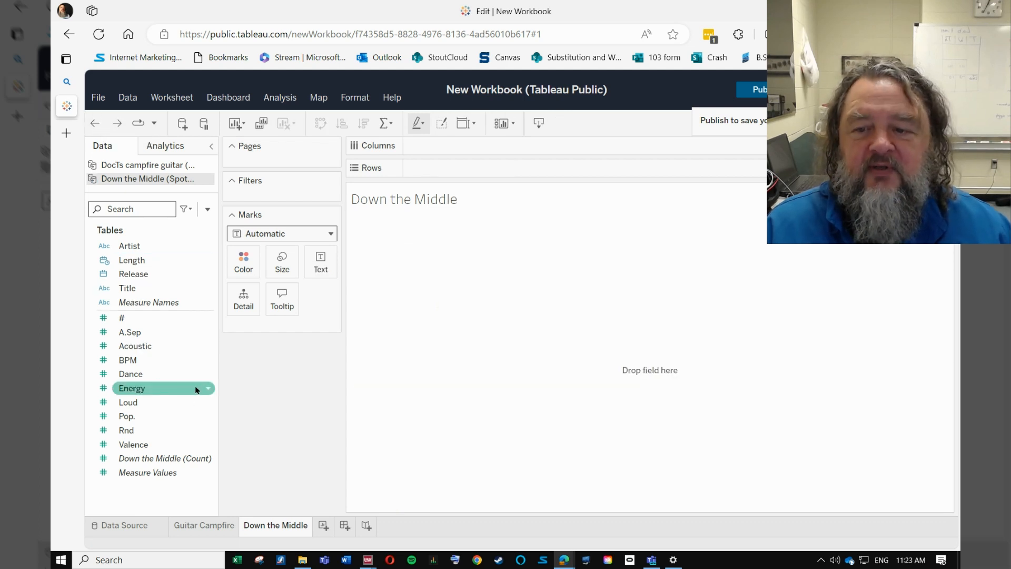
click(161, 390)
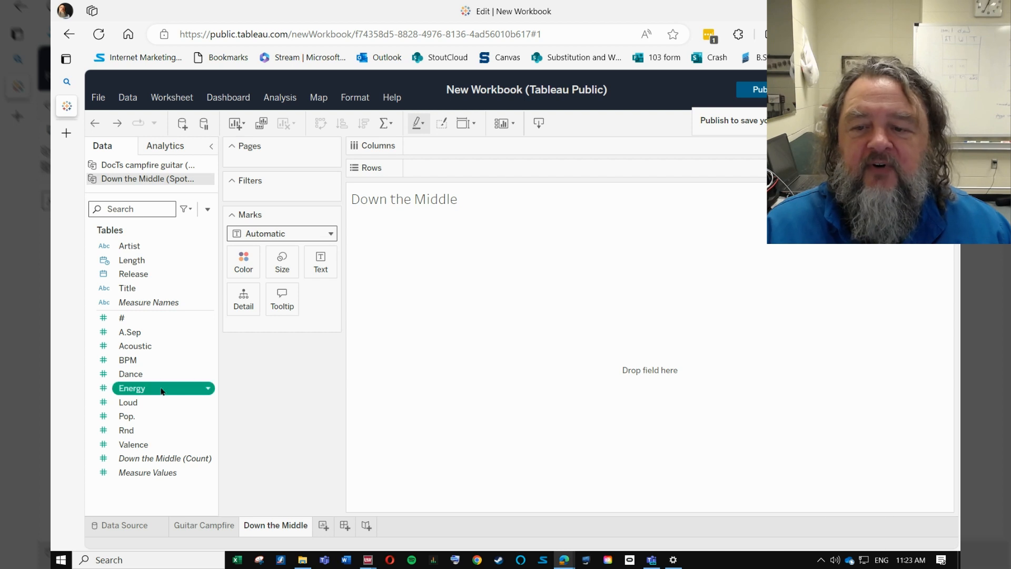
click(209, 390)
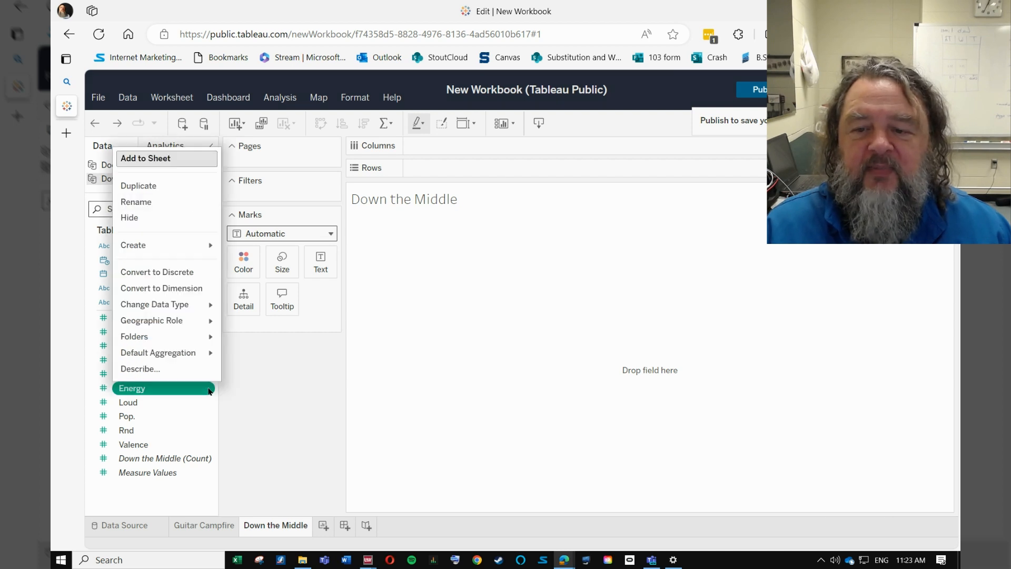
click(184, 288)
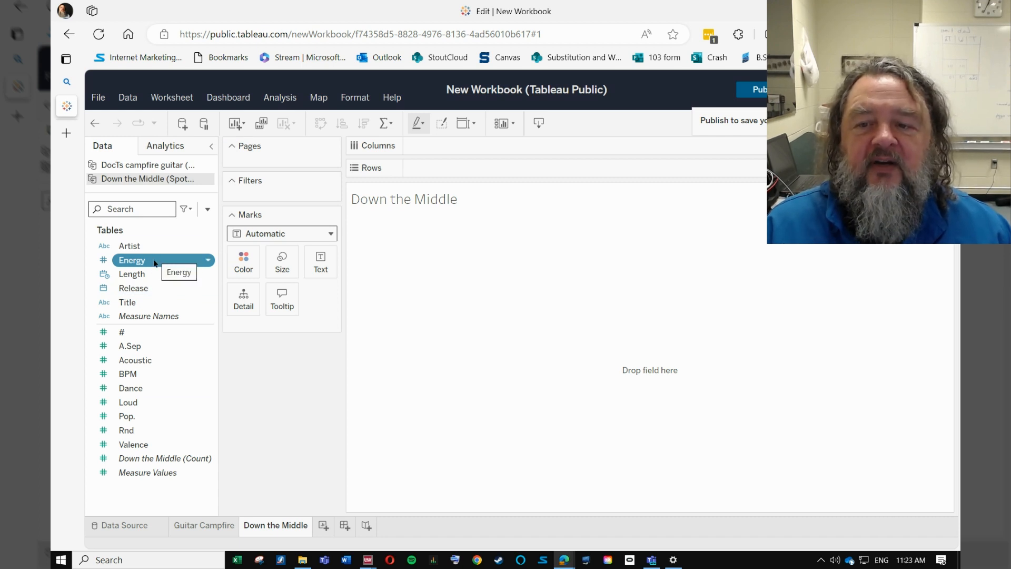
Step: Chart Down the Middle with Energy on Columns and # on Rows, and compare it with the Guitar Campfire sheet
mouse_move(154, 263)
mouse_down()
mouse_move(413, 178)
mouse_move(452, 146)
mouse_up()
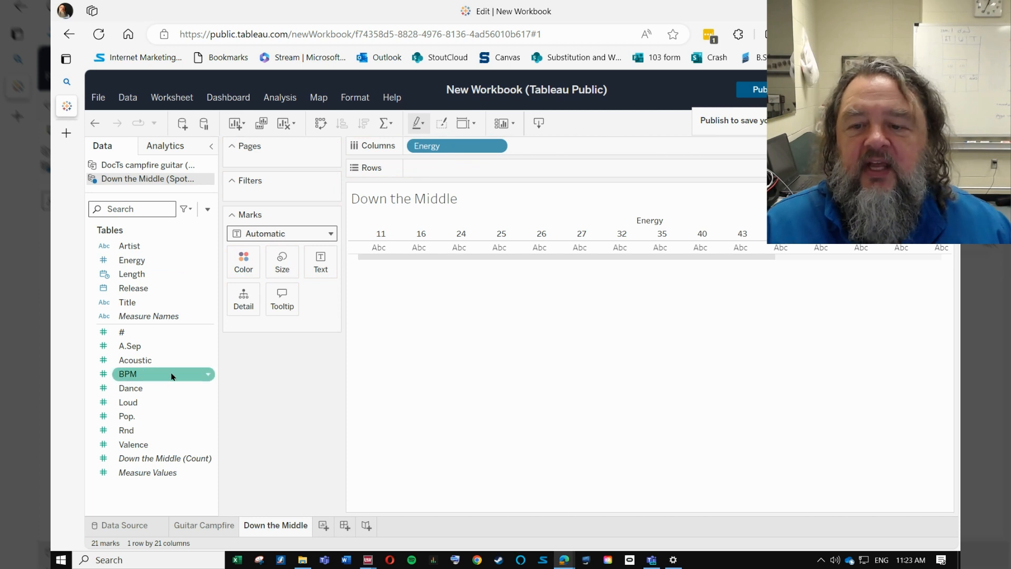
drag(129, 334, 443, 172)
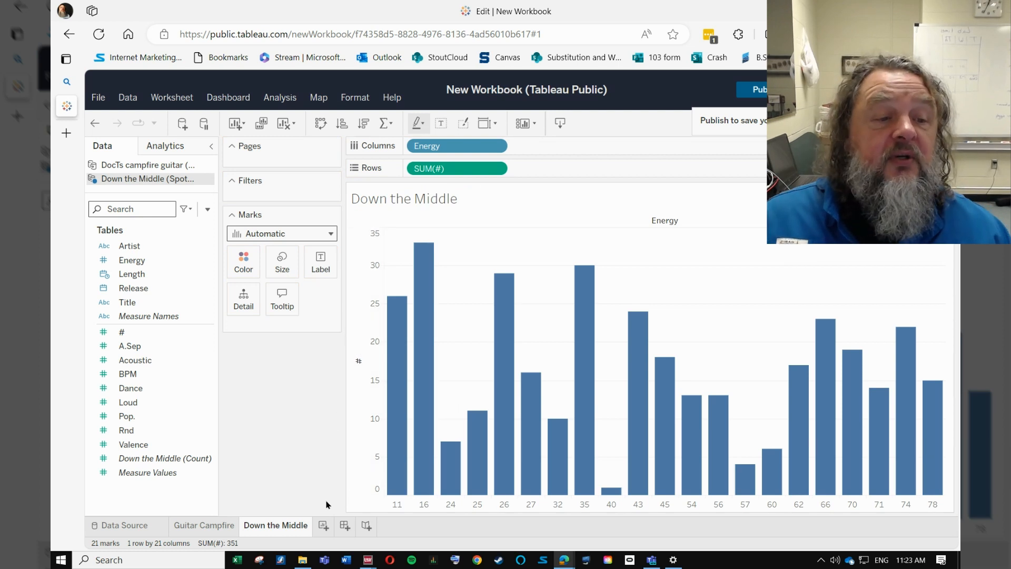
click(188, 524)
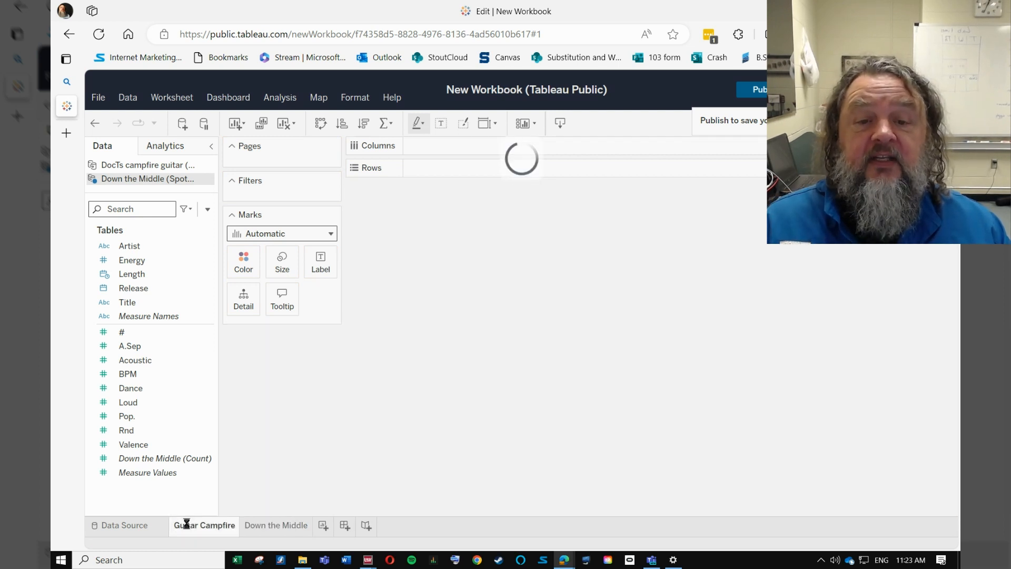
click(262, 527)
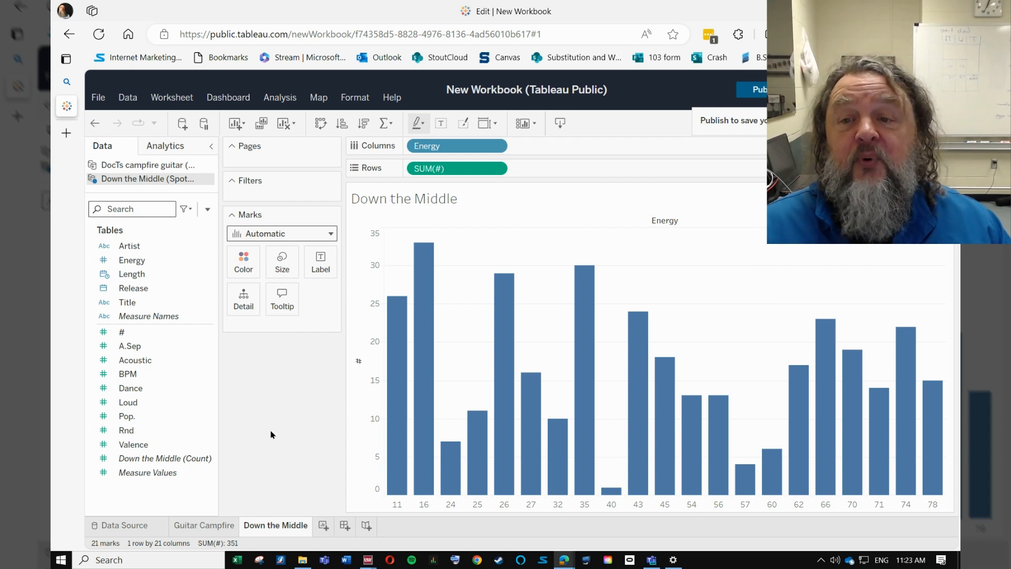
Step: Add a new worksheet and connect the Gotta dance table from Spotify Playlist.xlsx as a third data source
click(324, 525)
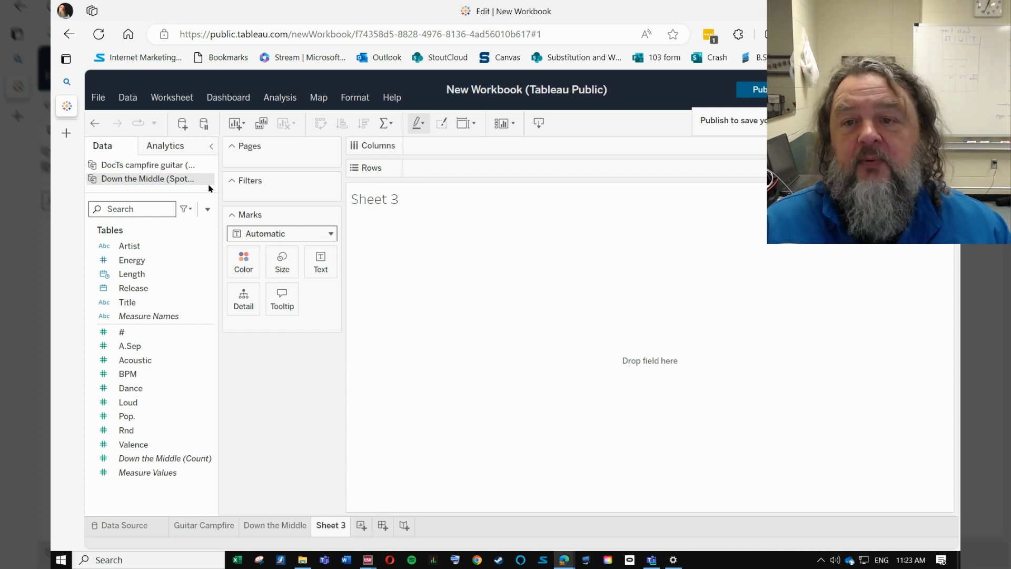
click(182, 125)
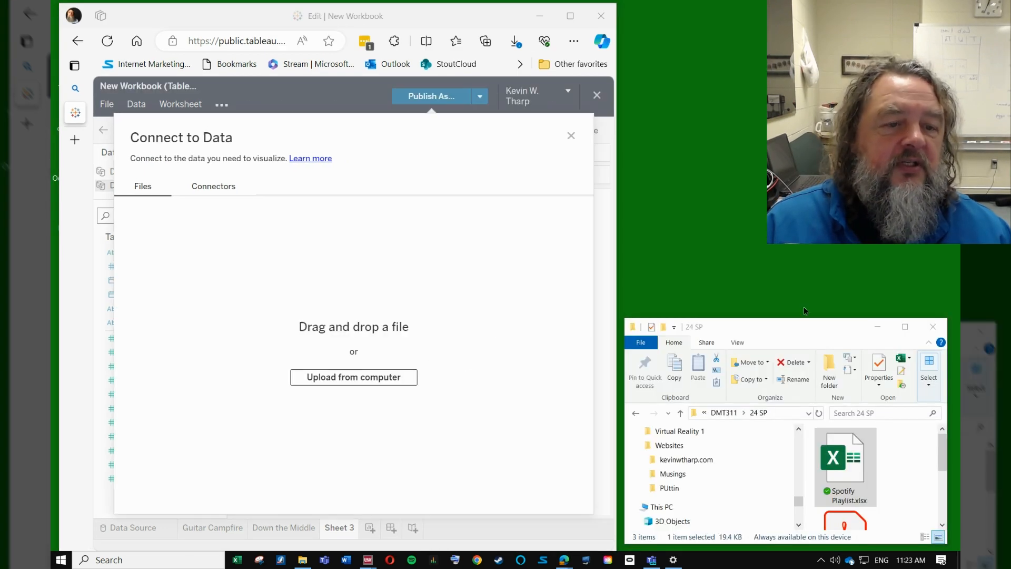
drag(841, 456, 363, 342)
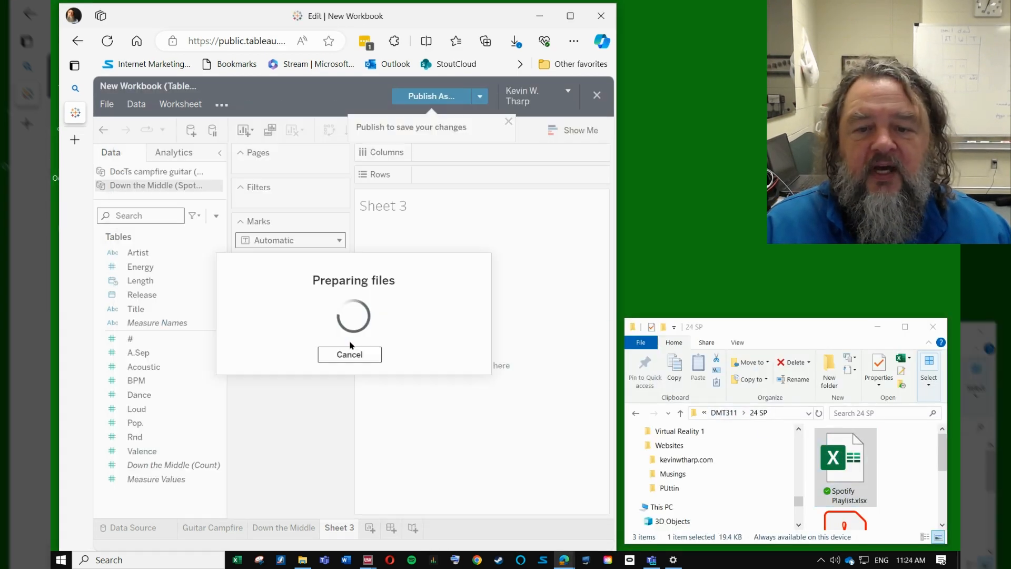
click(570, 16)
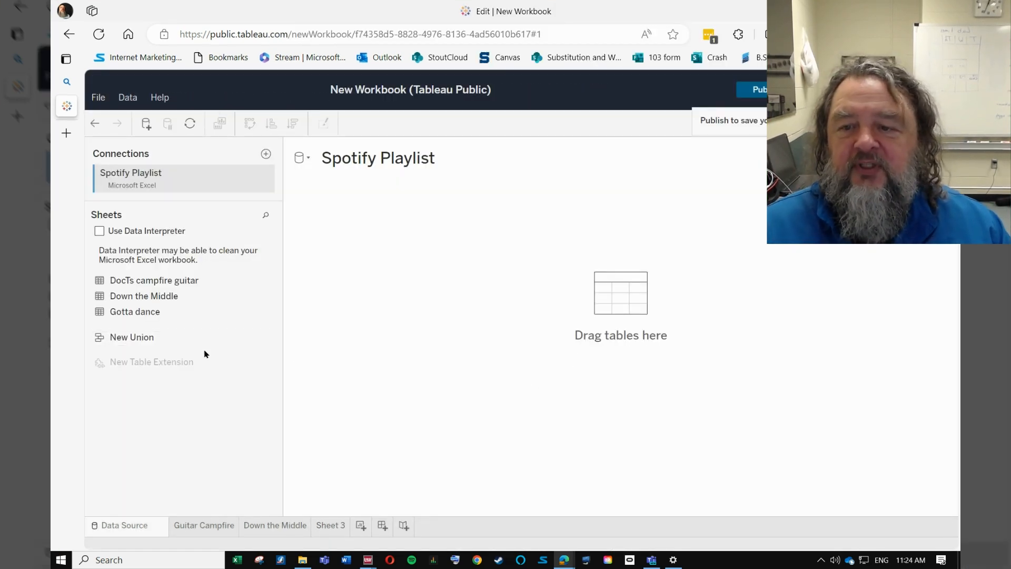
drag(138, 313, 373, 270)
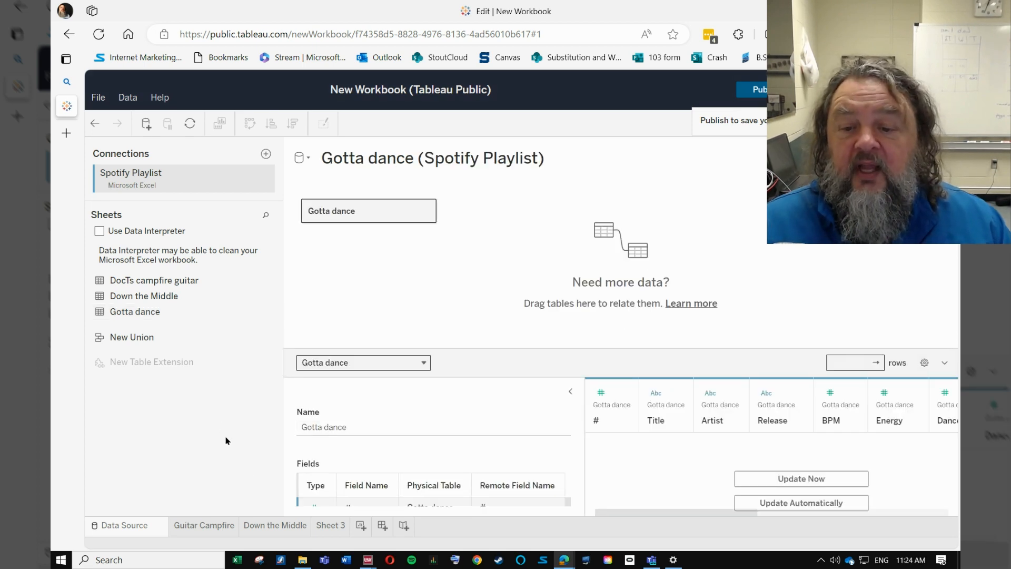
Step: Return to Sheet 3 and rename it as Gotta Dance
click(337, 526)
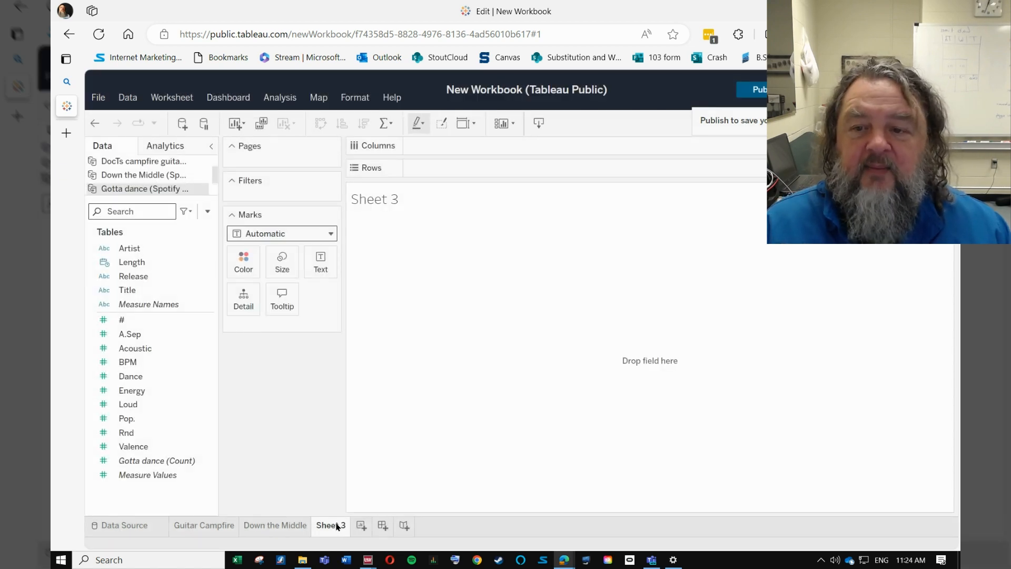
right_click(334, 528)
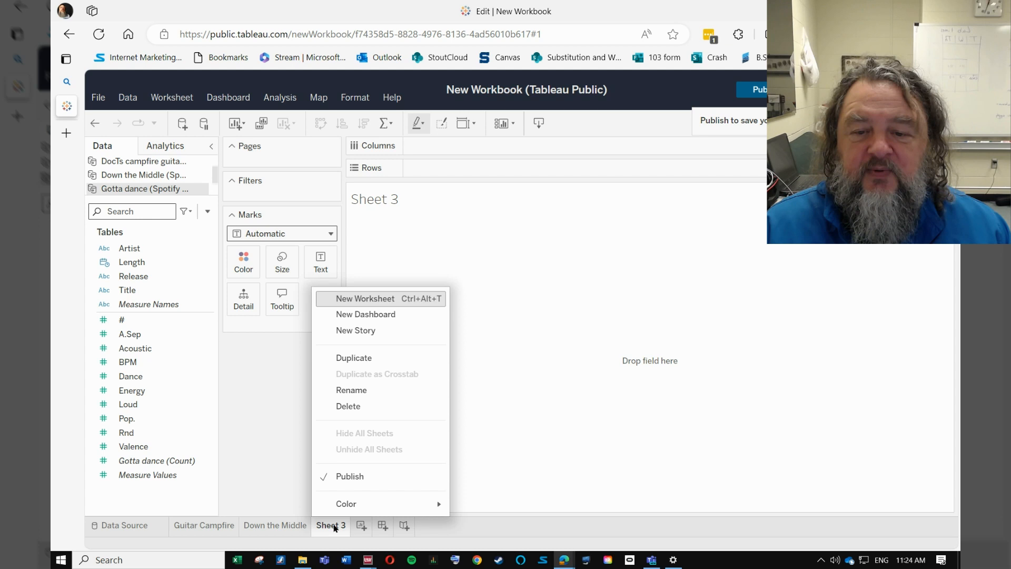
click(362, 392)
text(G)
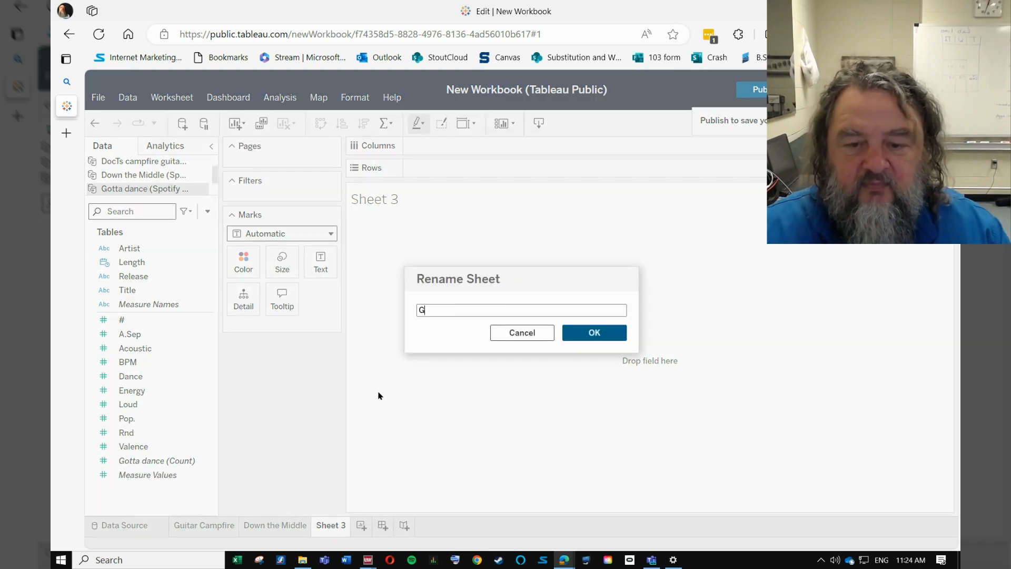
text(otta)
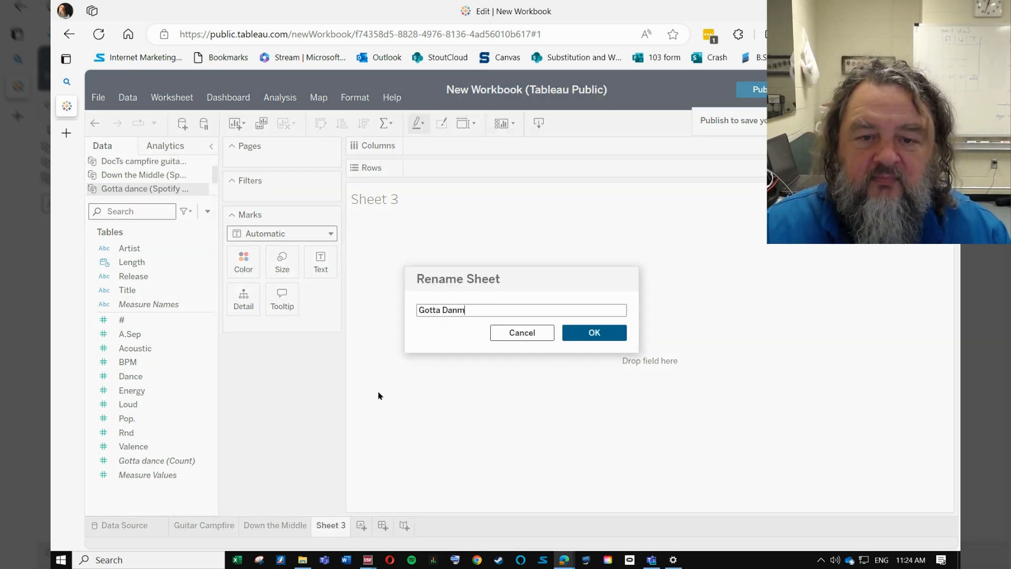
text( Dance)
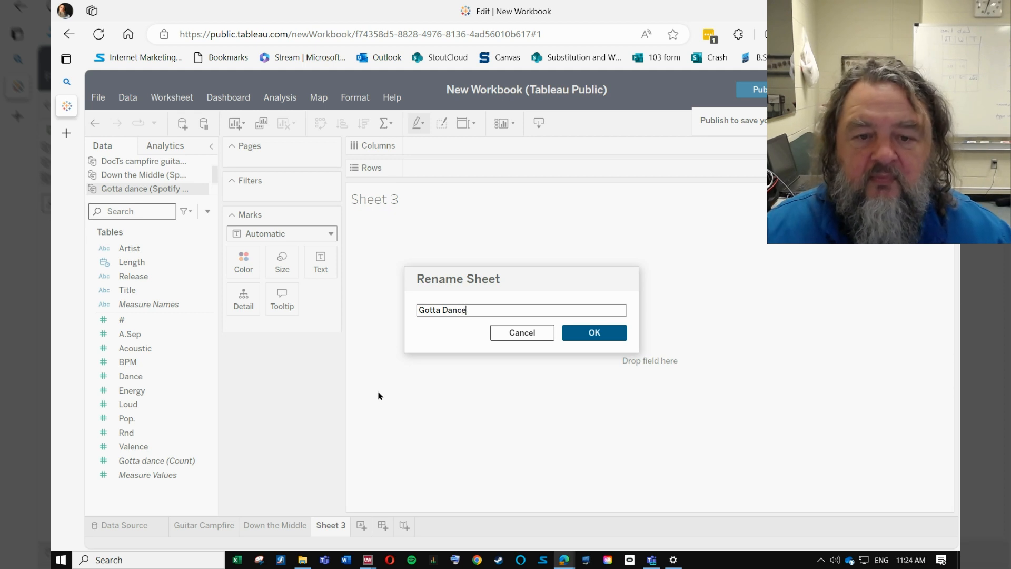
click(592, 332)
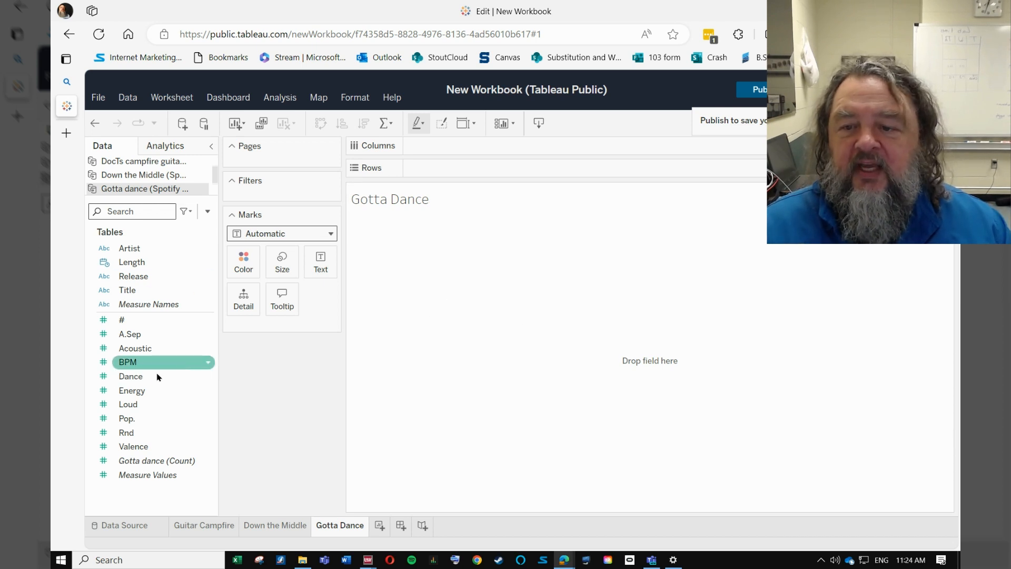
Step: Chart Gotta Dance with Energy as a dimension on Columns and # on Rows, and review the other two worksheets
click(208, 391)
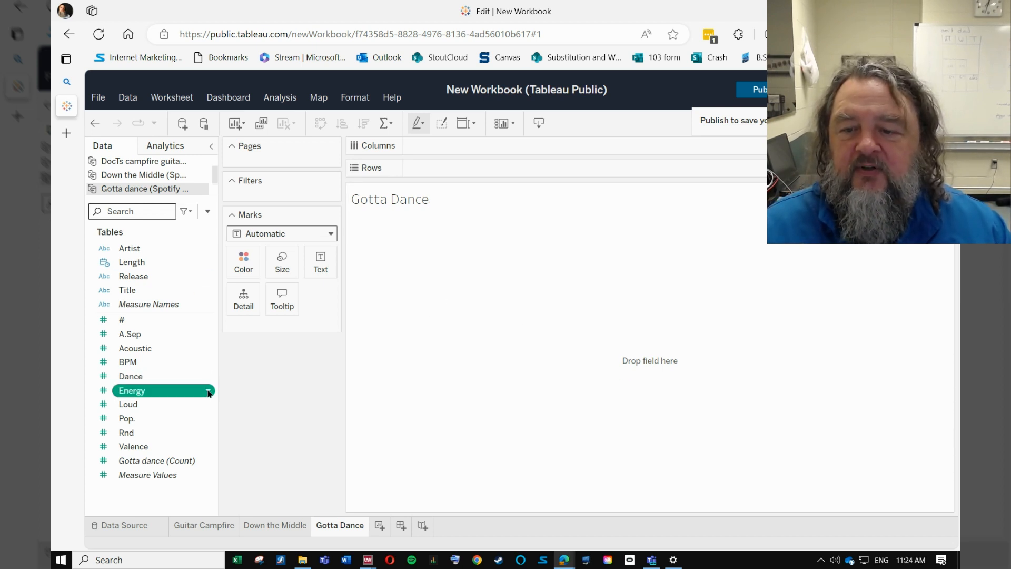
click(195, 292)
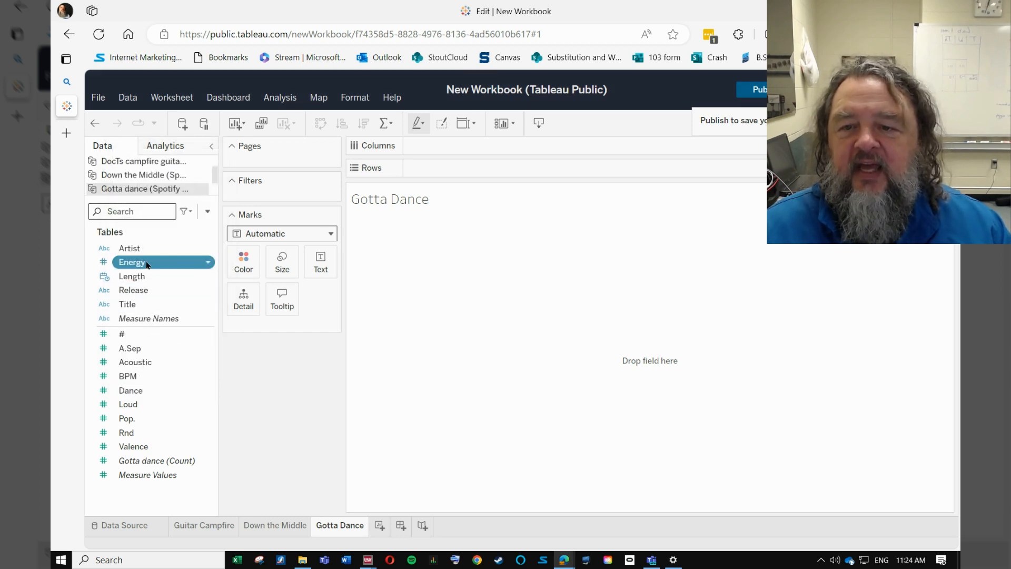
drag(148, 265, 450, 147)
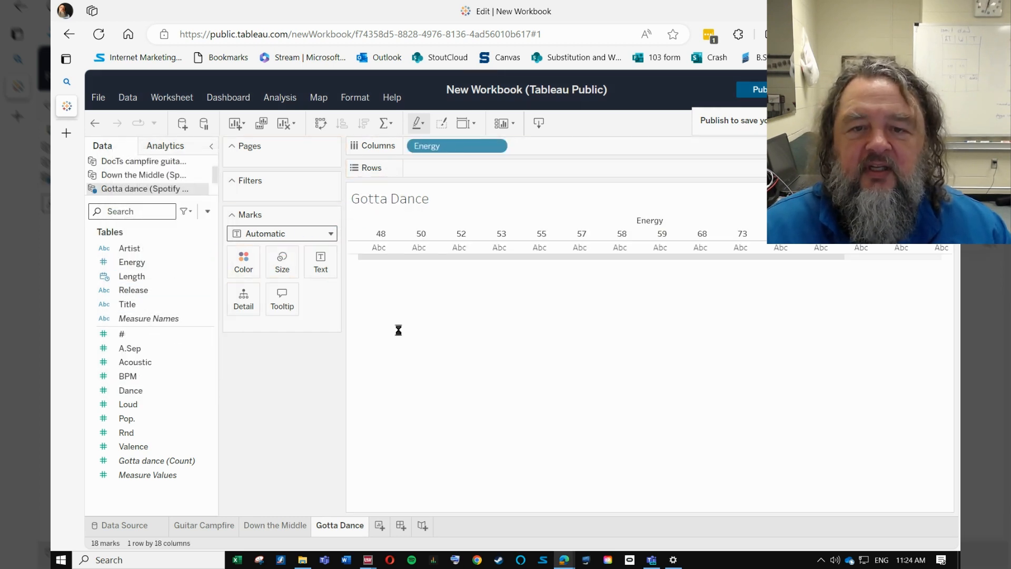
drag(123, 334, 460, 165)
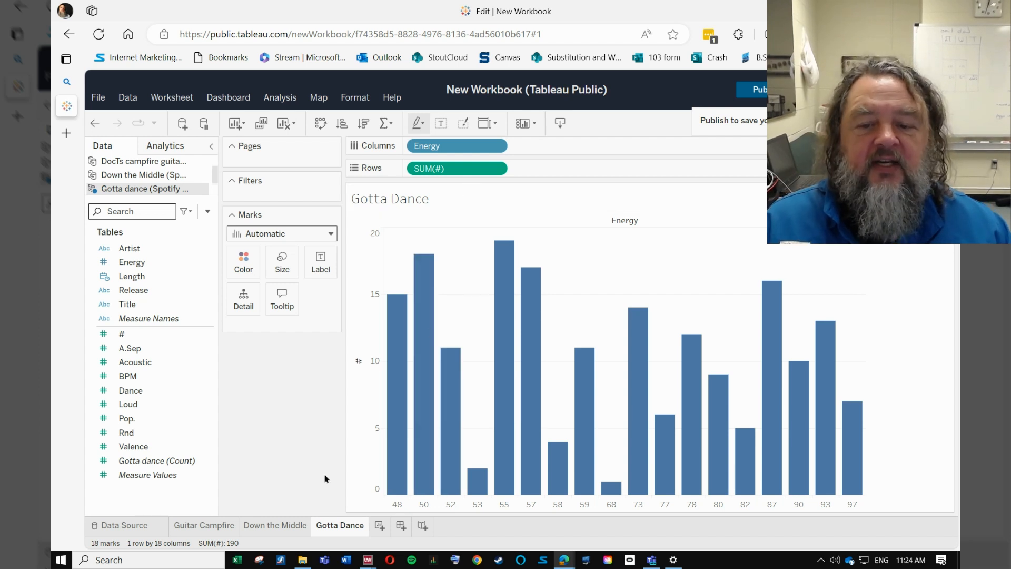
click(275, 526)
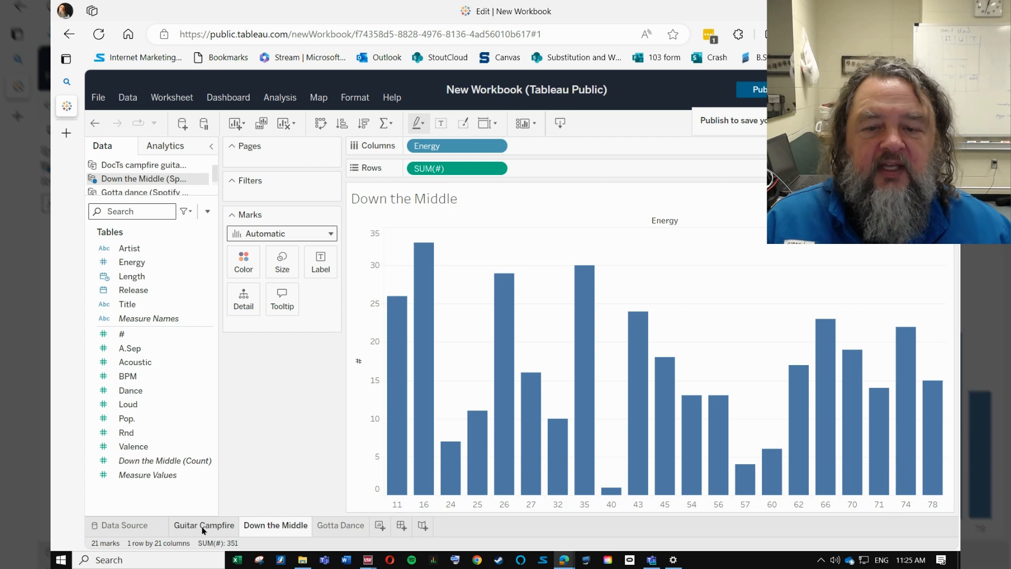
click(203, 526)
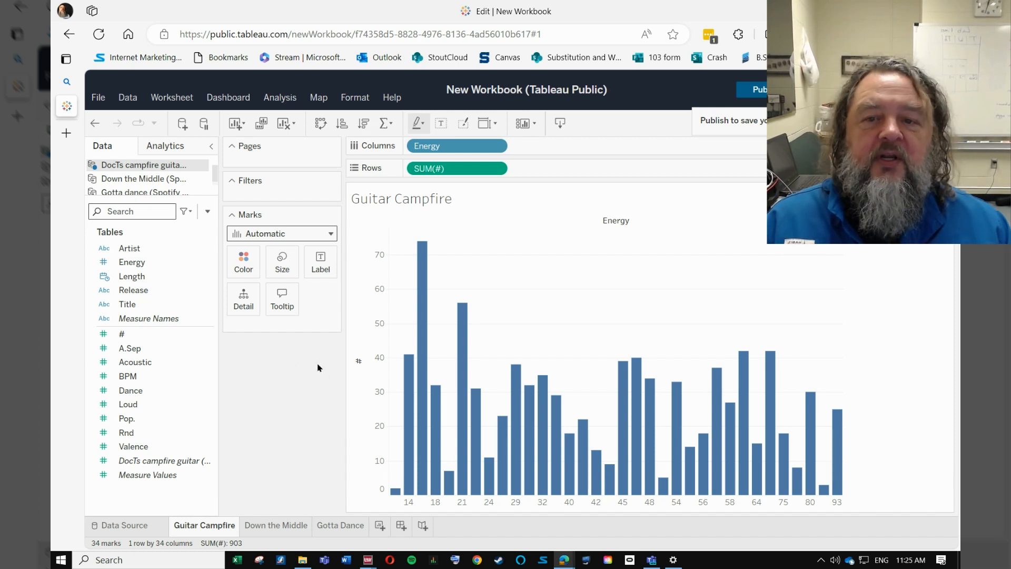
Step: Create a dashboard containing the Guitar Campfire sheet with the Down the Middle sheet placed above it
click(402, 527)
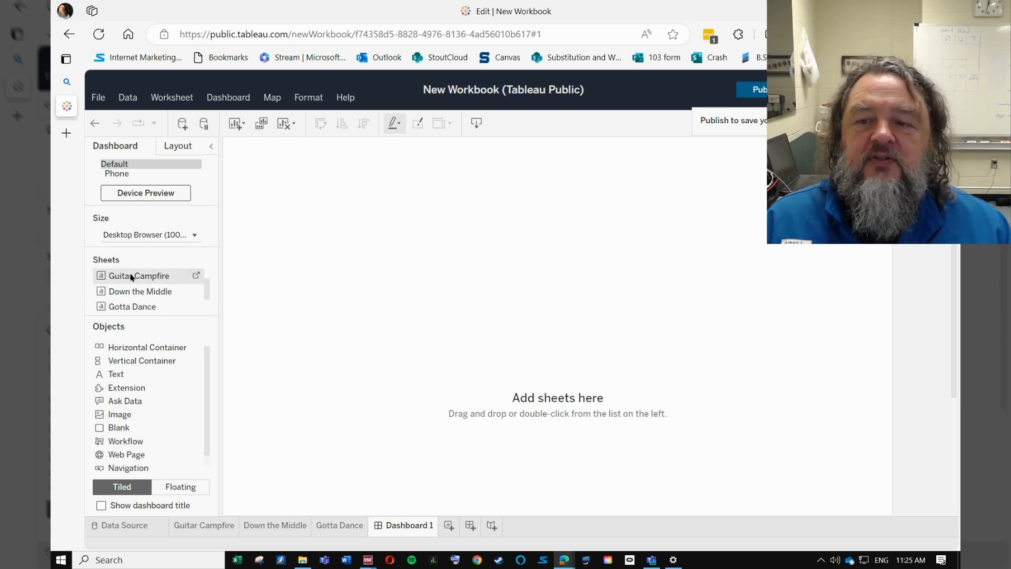
drag(132, 277, 314, 275)
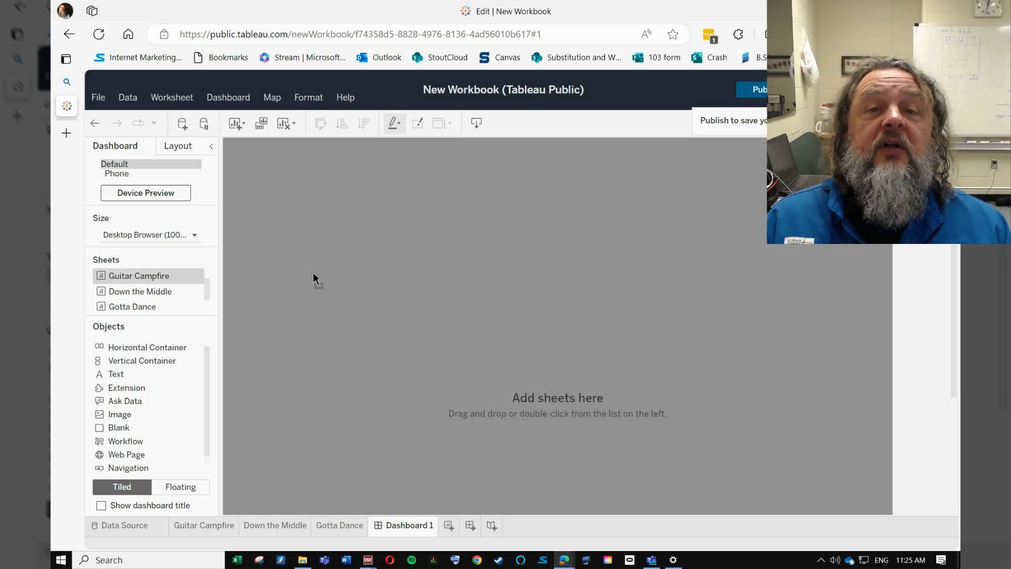
drag(313, 273, 313, 273)
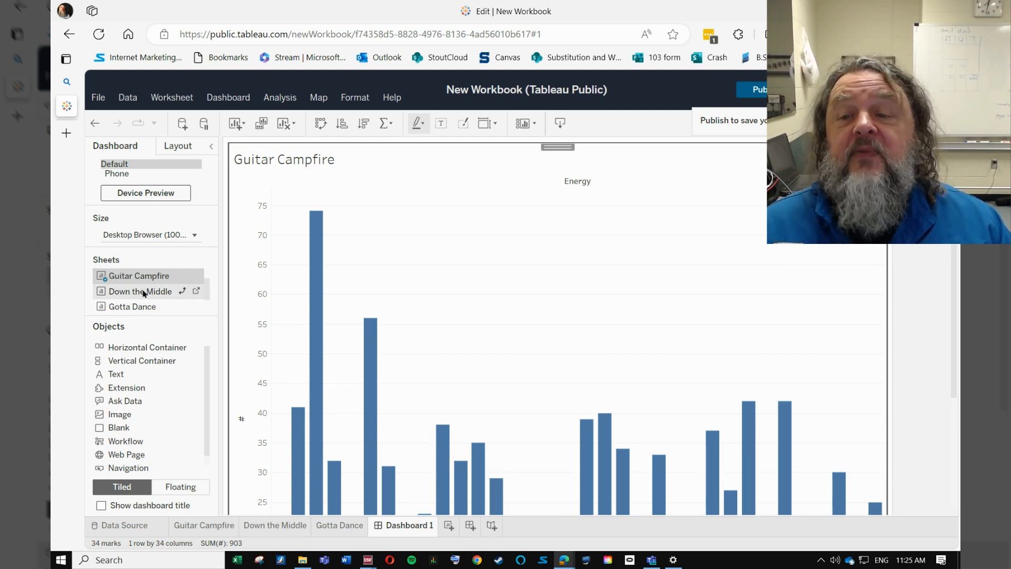
mouse_move(143, 292)
mouse_down()
mouse_move(489, 274)
mouse_move(452, 369)
mouse_move(513, 395)
mouse_move(667, 384)
mouse_move(480, 387)
mouse_move(639, 384)
mouse_move(488, 379)
mouse_move(494, 219)
mouse_up()
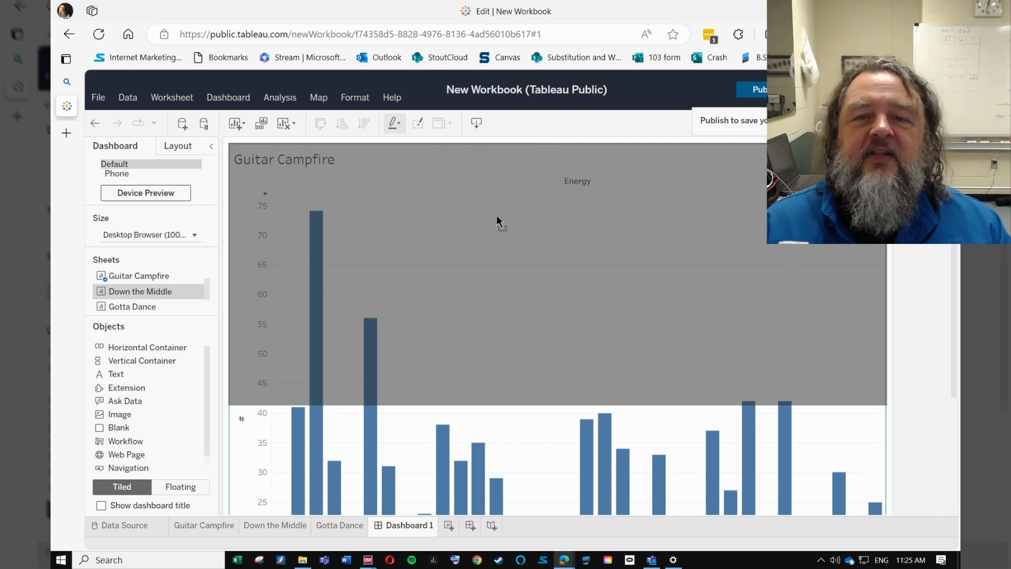
drag(498, 221, 497, 221)
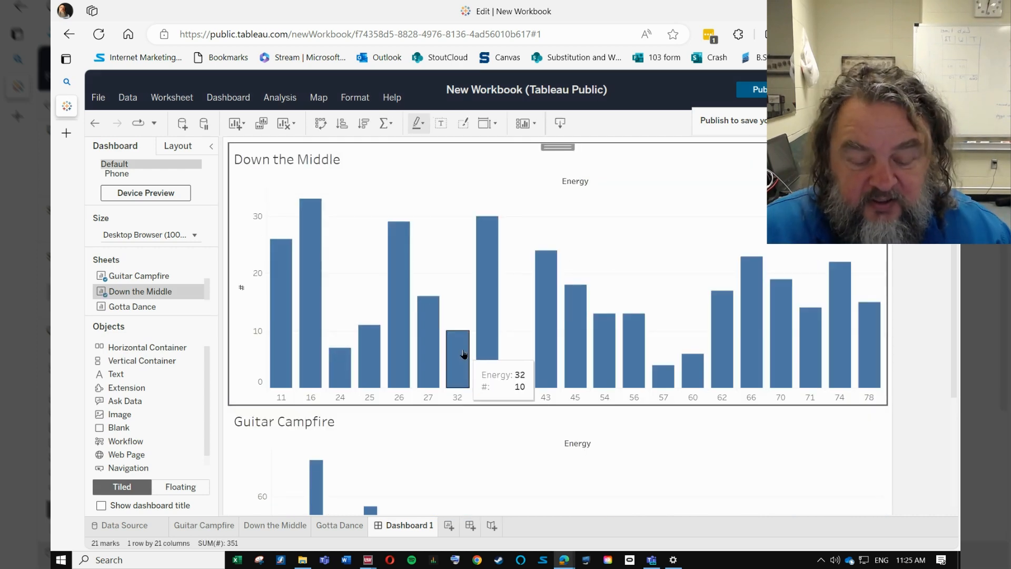
Step: Add the Gotta Dance sheet to the dashboard between the Down the Middle and Guitar Campfire charts
key(ctrl+minus)
key(ctrl+minus)
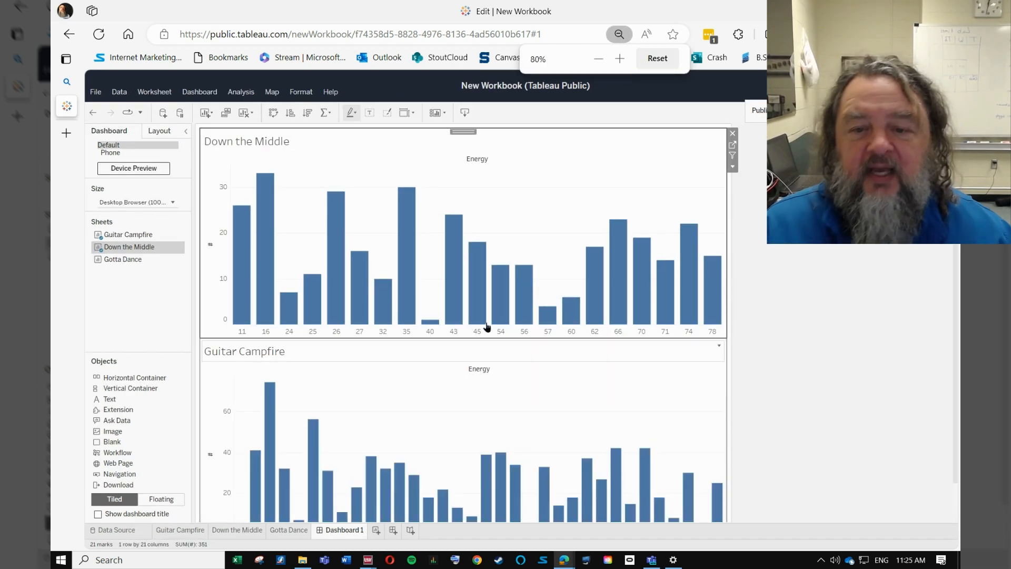
key(ctrl+minus)
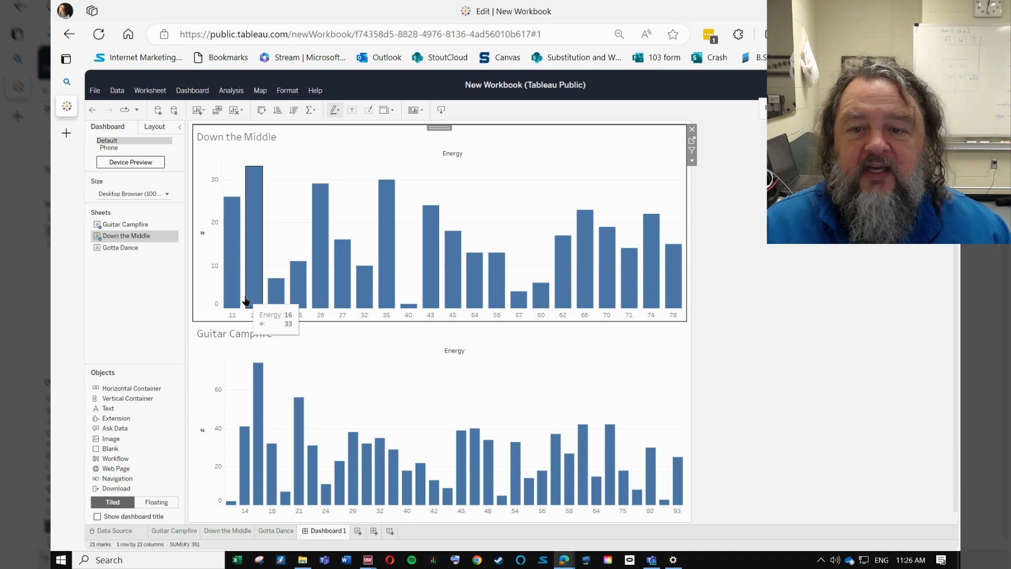
drag(131, 250, 274, 322)
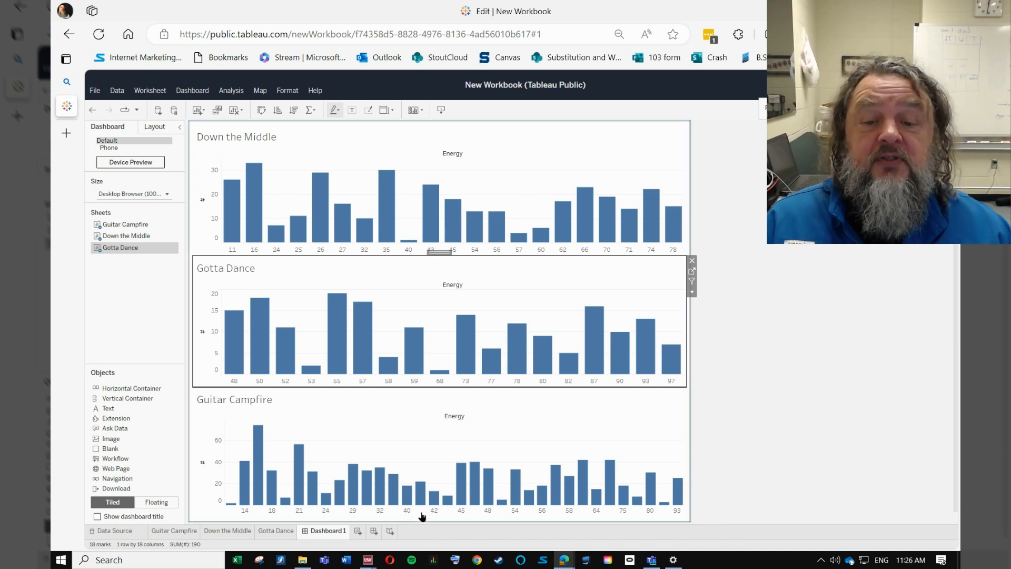
Step: Rename the dashboard as Spotify playlist dashboard
right_click(318, 534)
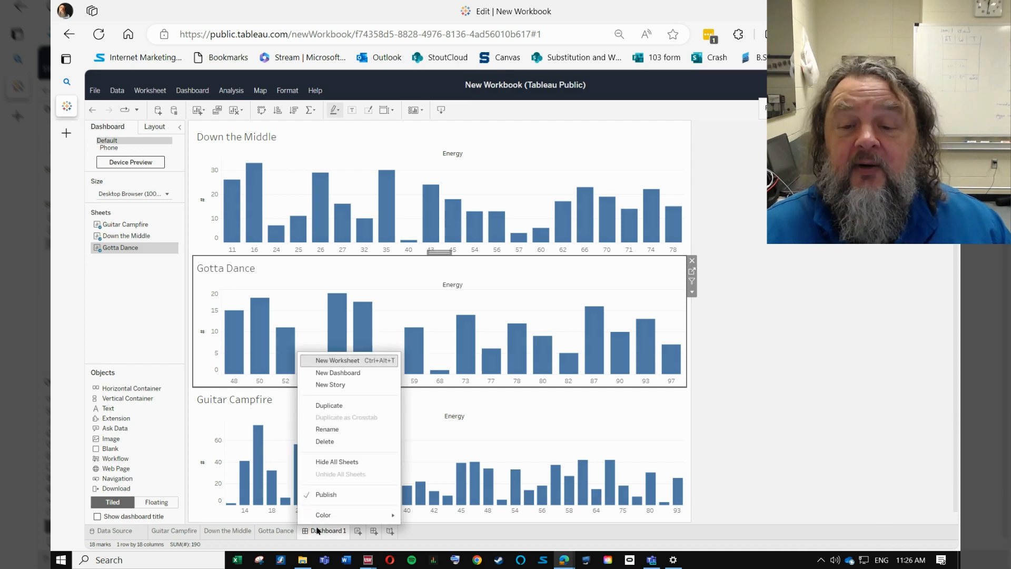
click(331, 430)
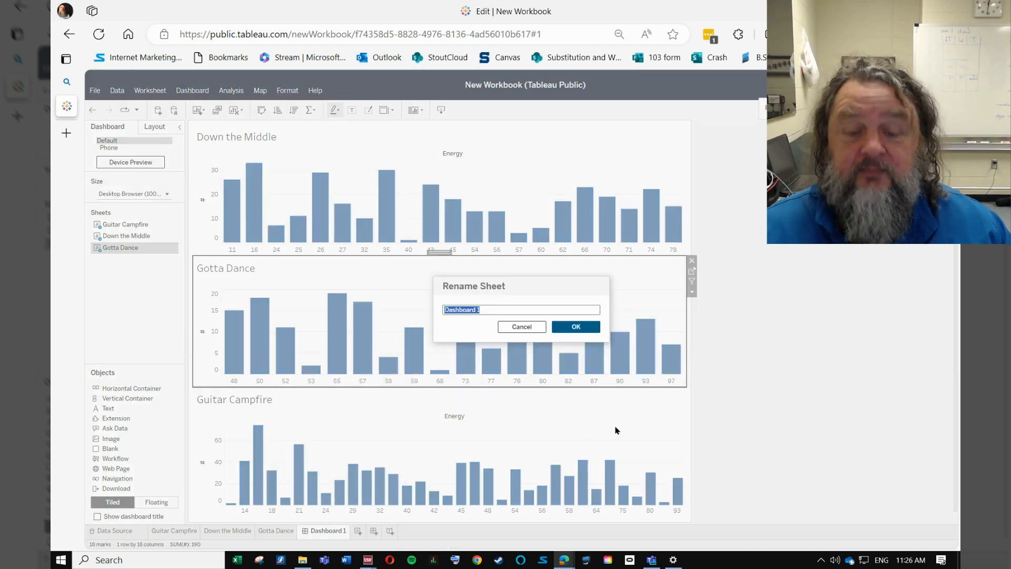
text(Spotify)
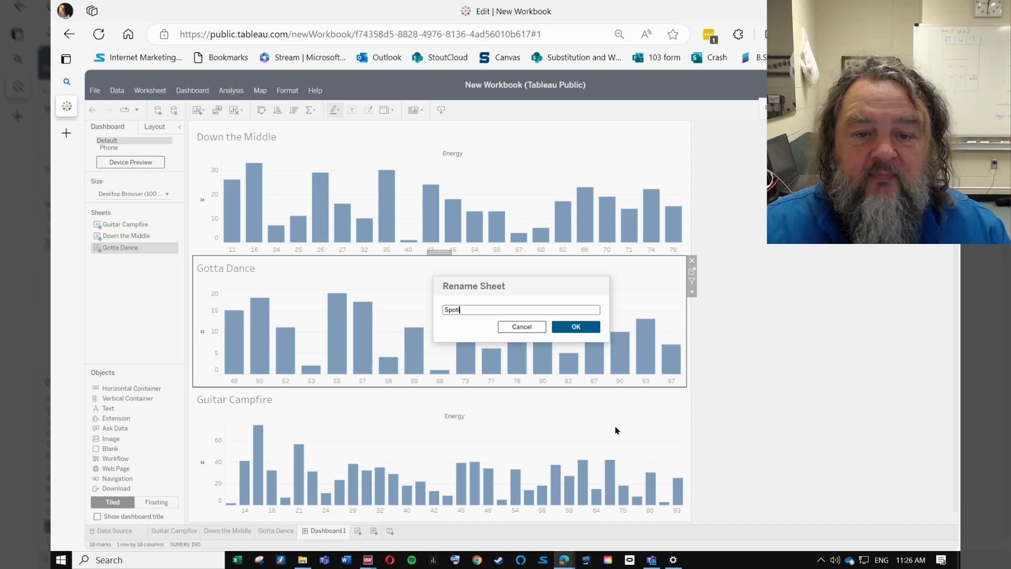
text( playlist)
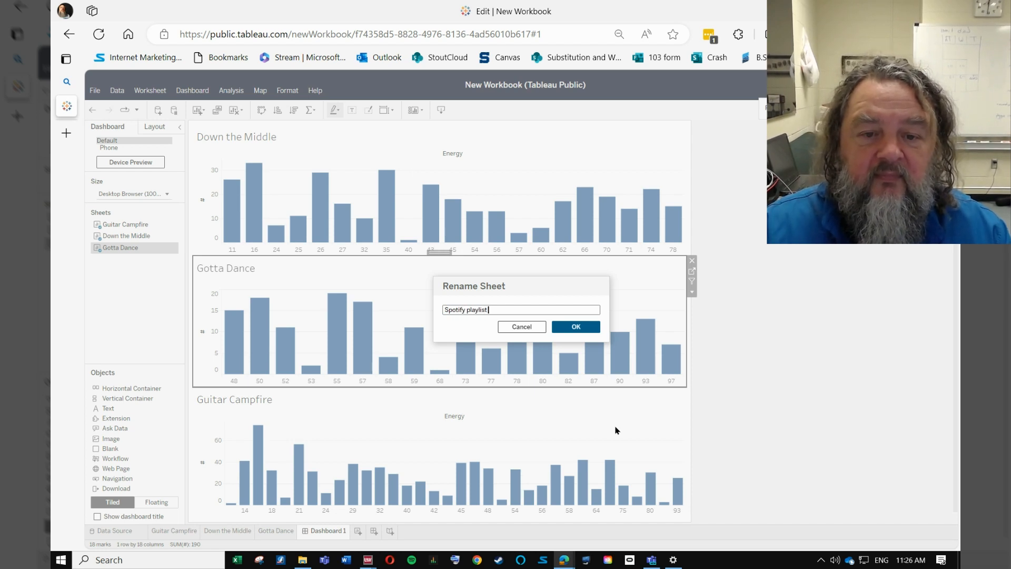
text( dashboard)
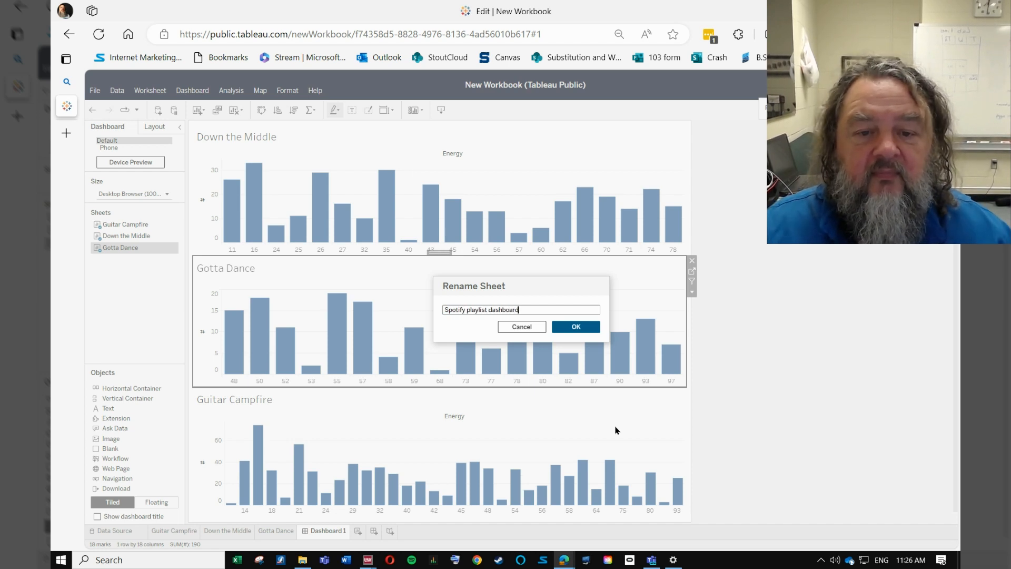
click(576, 330)
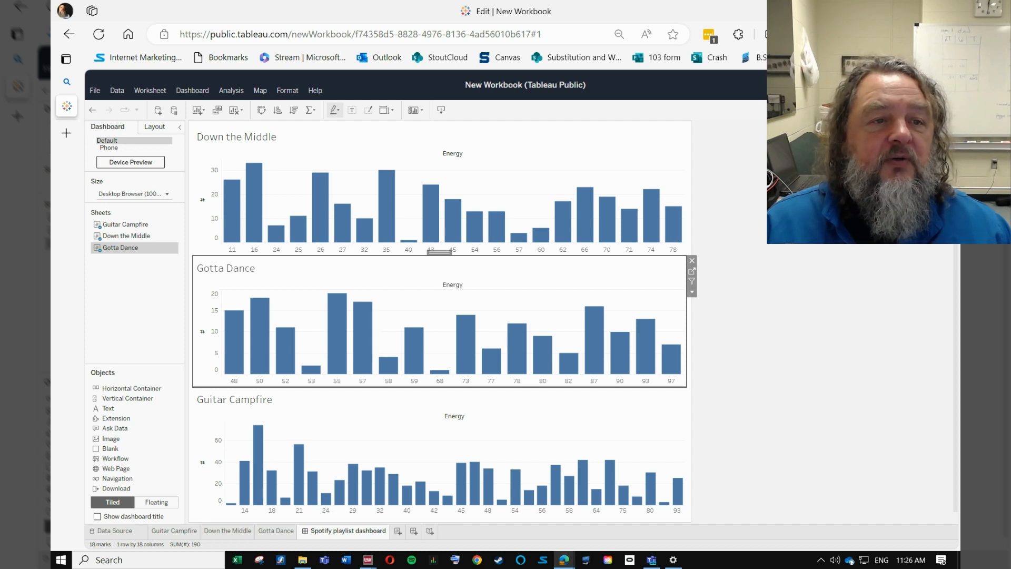
Step: Publish the workbook under the name Spotify playlist lab
key(ctrl+s)
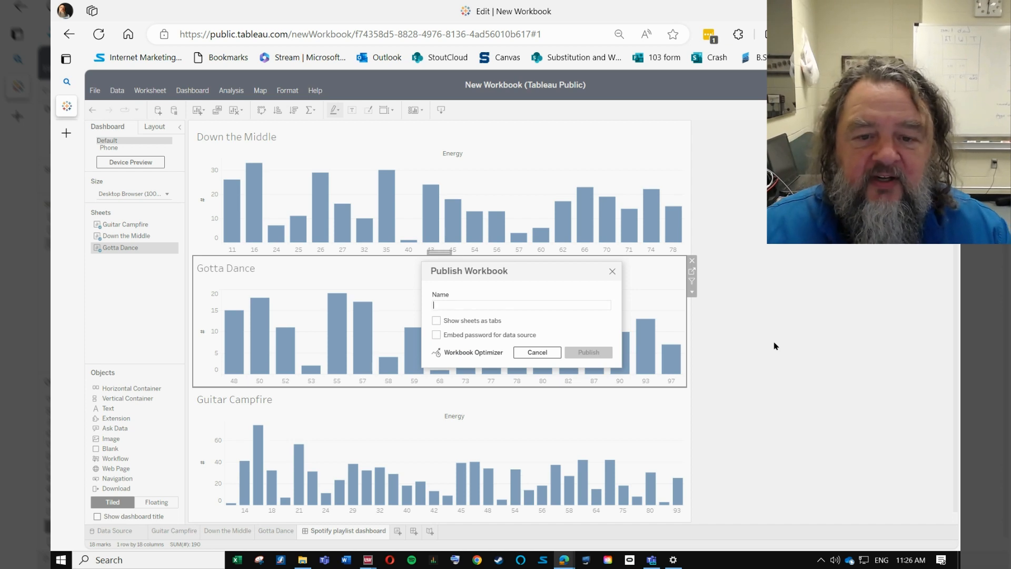
text(Spotify)
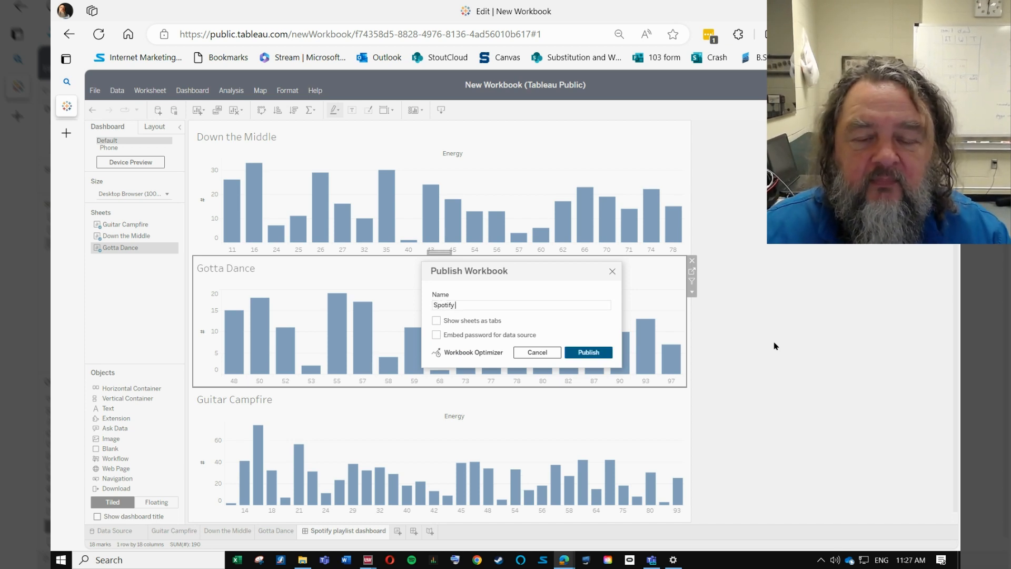
text( playlist)
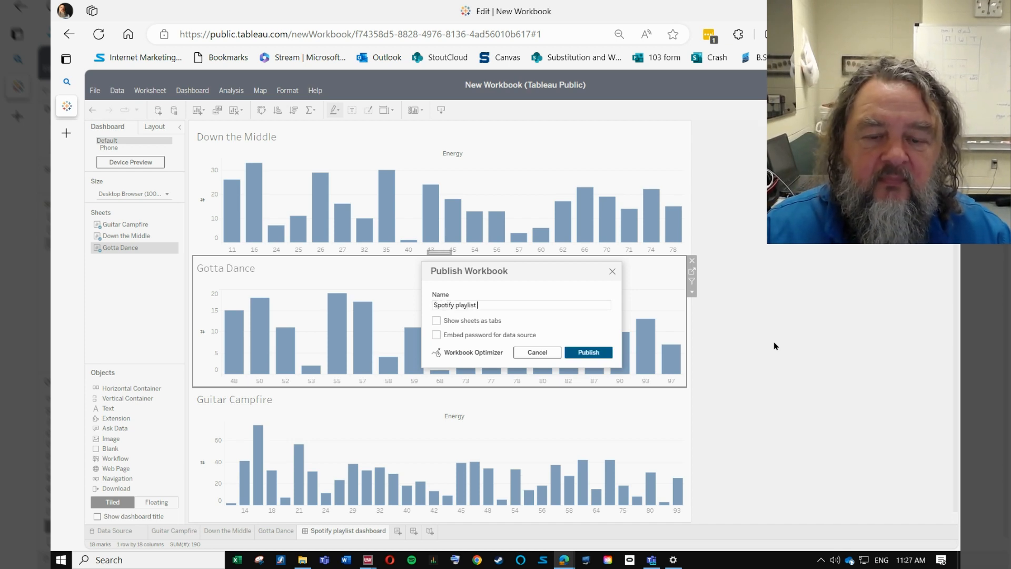
text( lab)
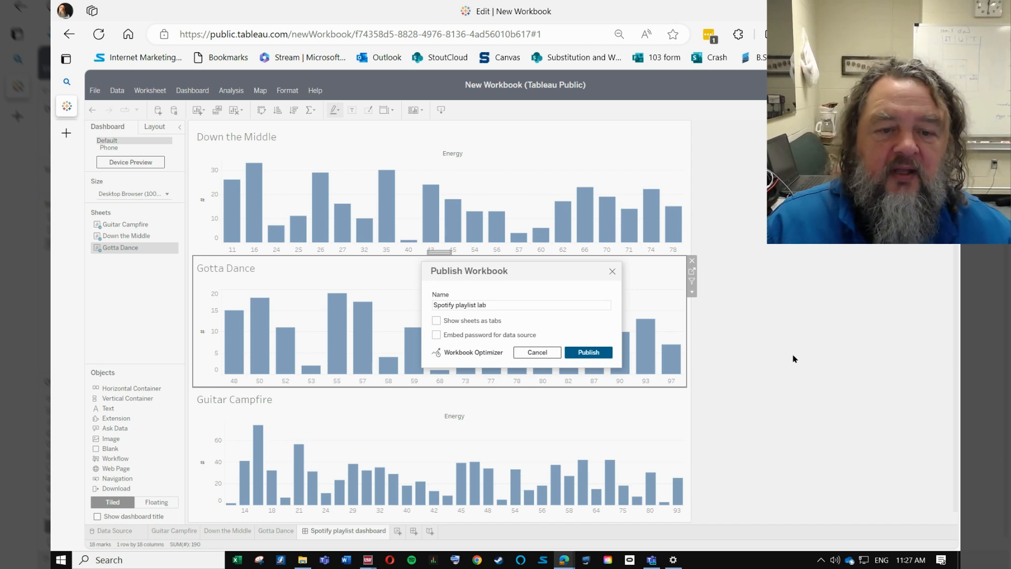
click(596, 355)
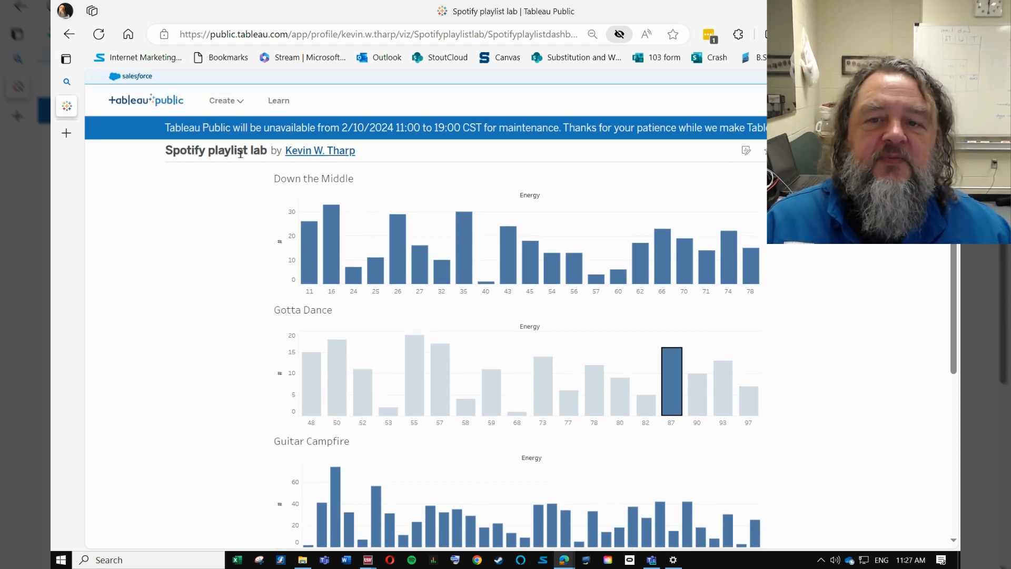
Step: Look over the published dashboard page and copy its share link
scroll(516, 311, down, 5)
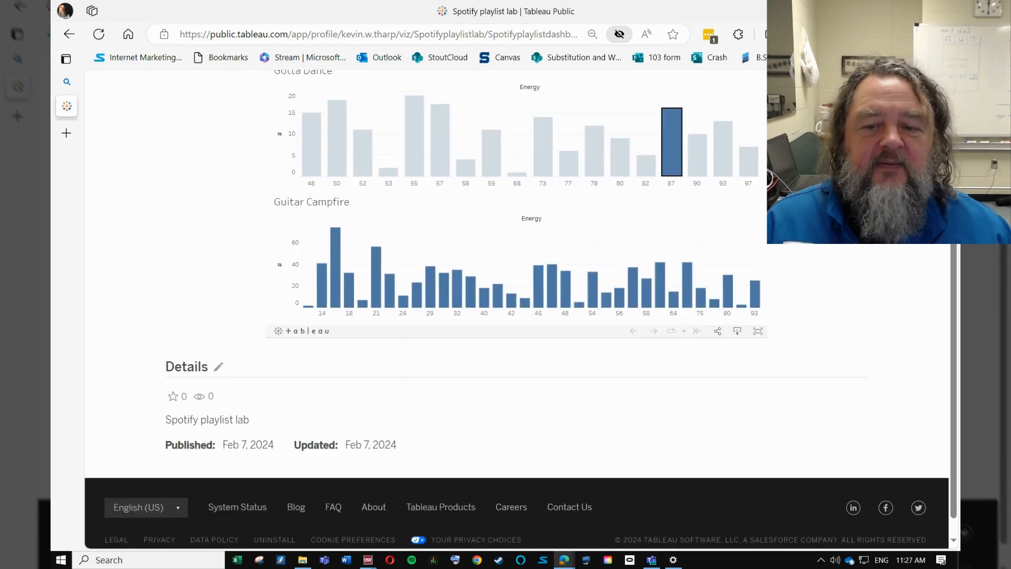
scroll(516, 311, up, 3)
scroll(516, 311, down, 2)
scroll(516, 311, up, 5)
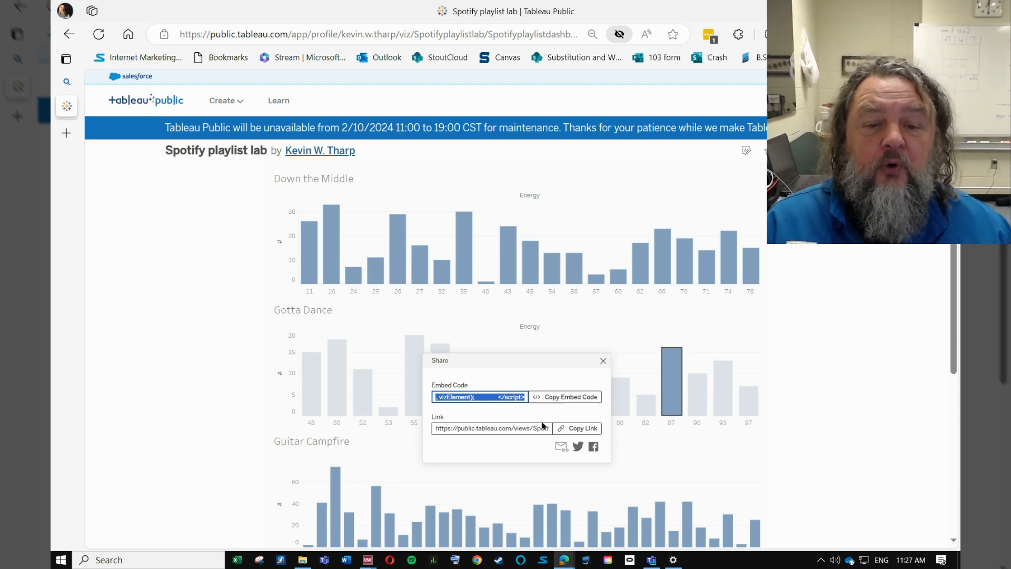
click(583, 434)
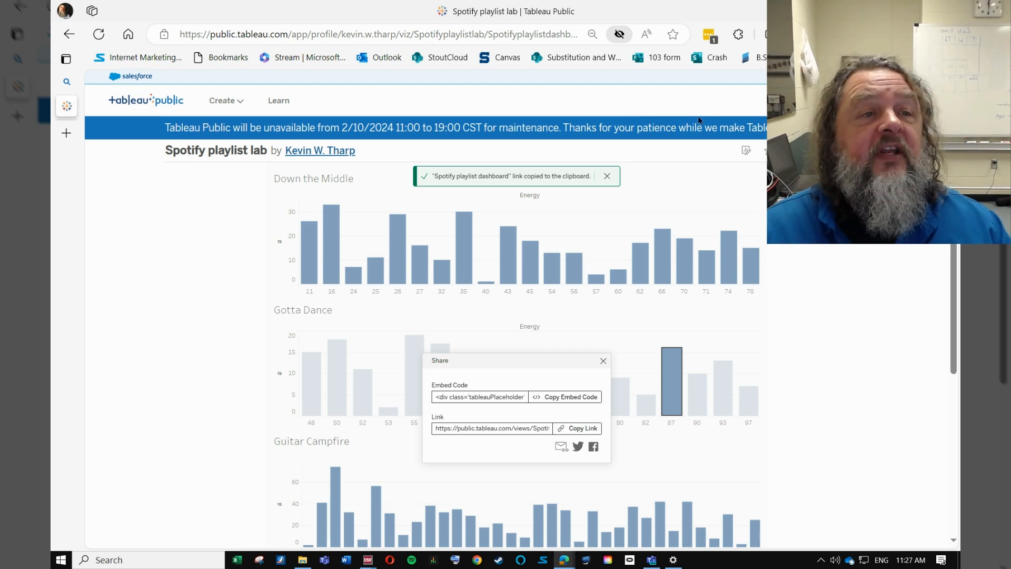
Step: Open the copied dashboard link in a new InPrivate window and check the published charts there
click(919, 34)
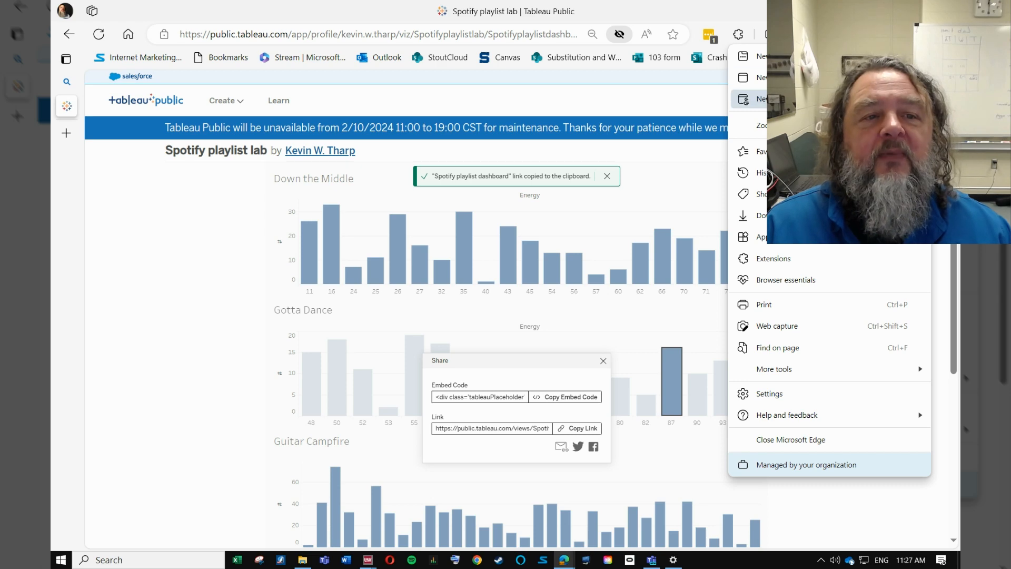
click(790, 98)
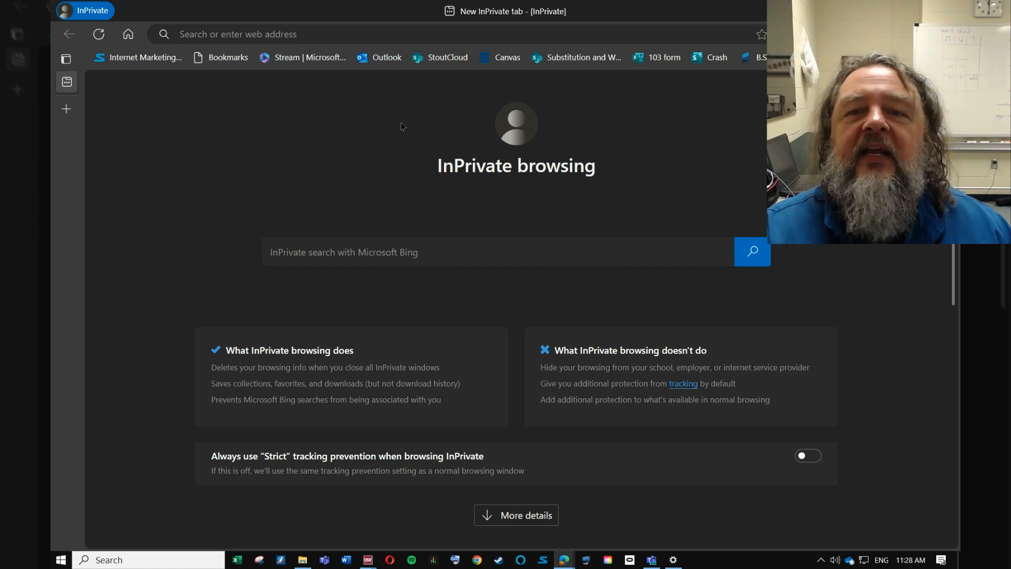
click(352, 31)
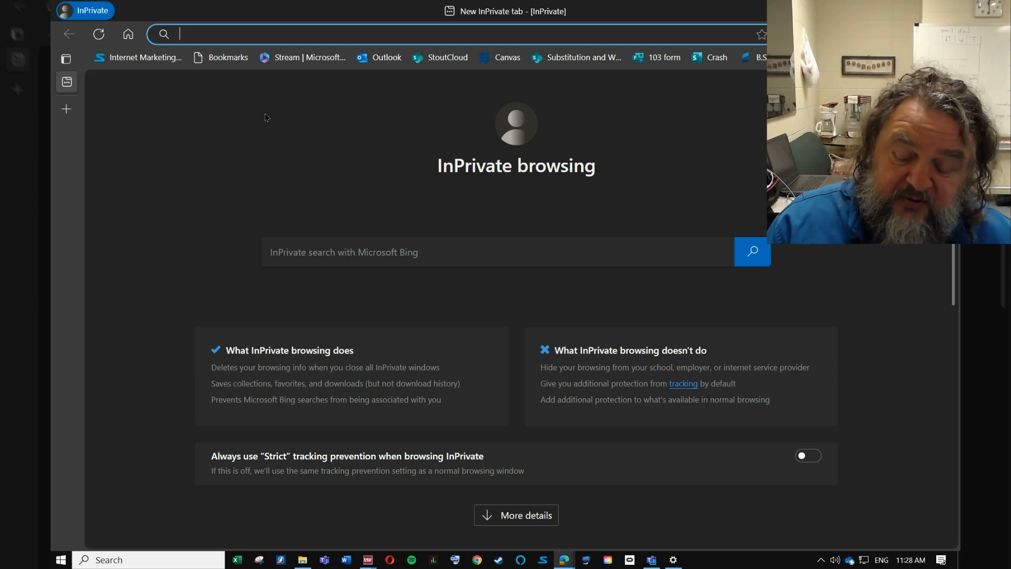
key(ctrl+v)
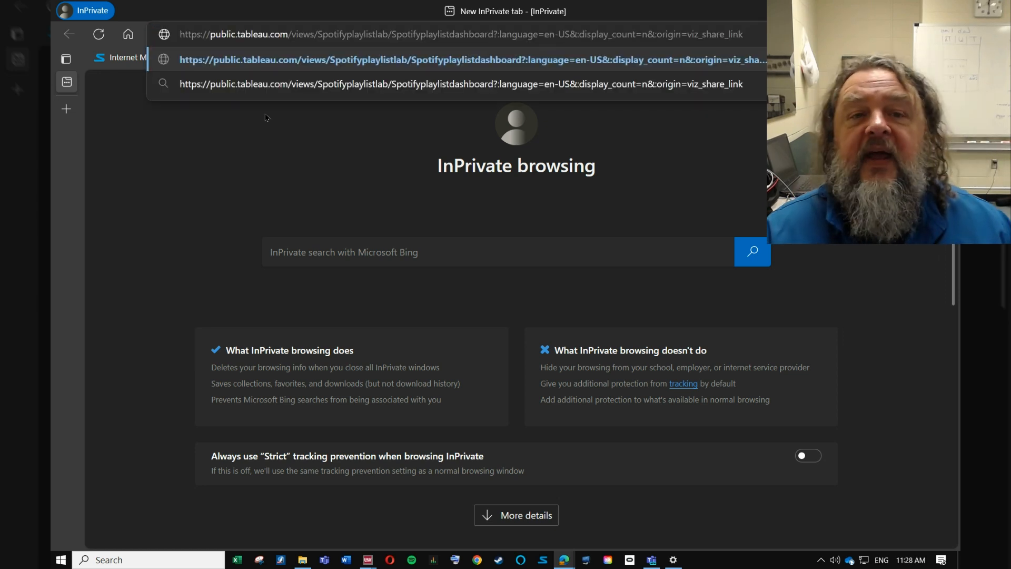
key(Return)
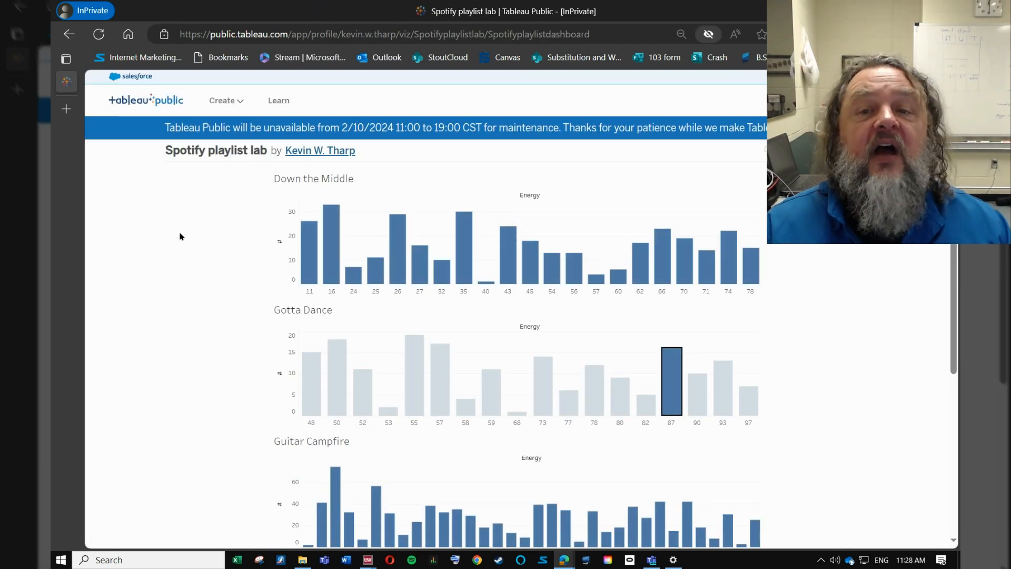
scroll(182, 235, down, 5)
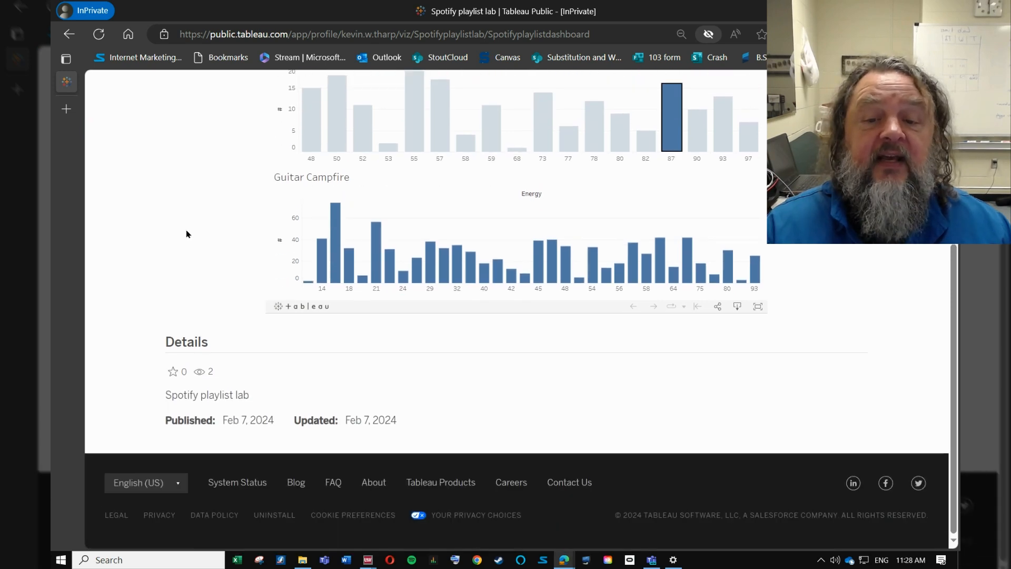
scroll(186, 234, up, 5)
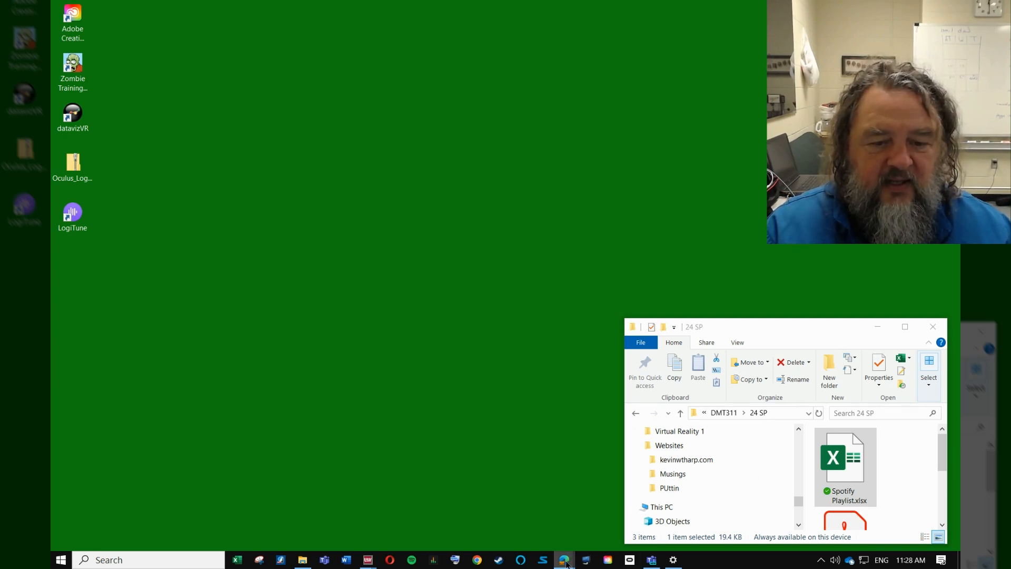
Step: Return to the original browser window and copy the dashboard's embed code from the Share dialog
mouse_move(566, 563)
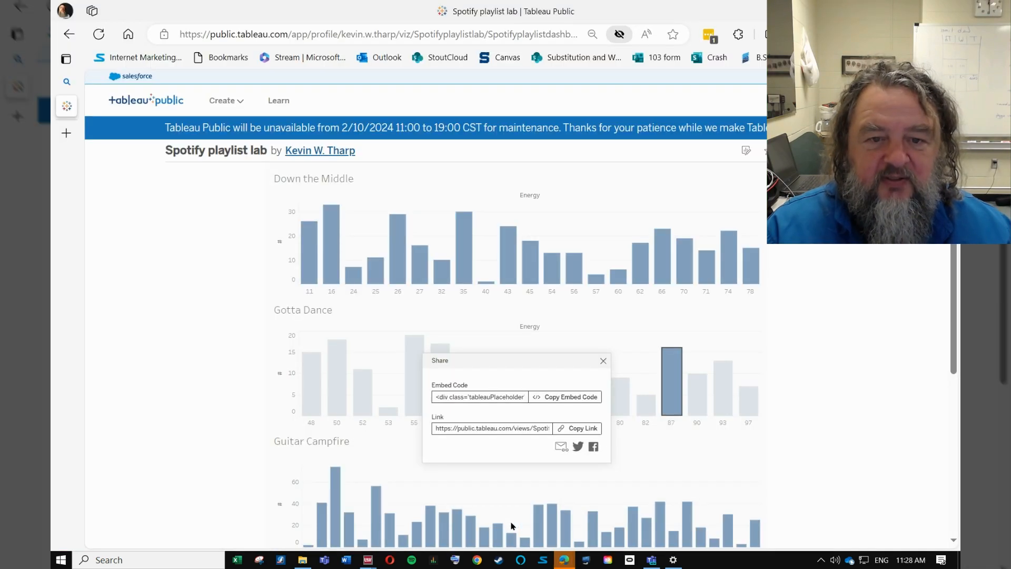
click(511, 524)
scroll(818, 308, down, 1)
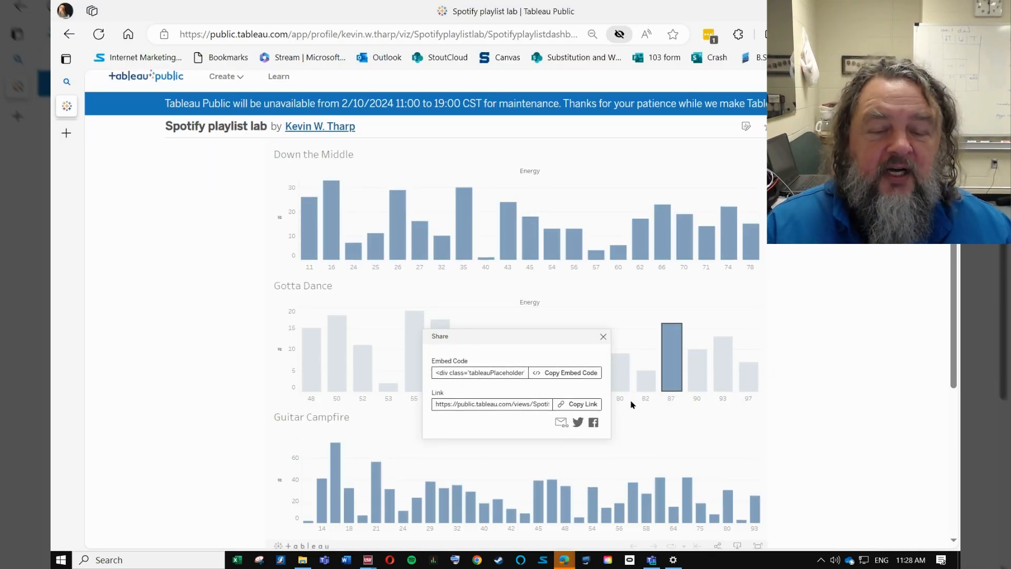
click(581, 370)
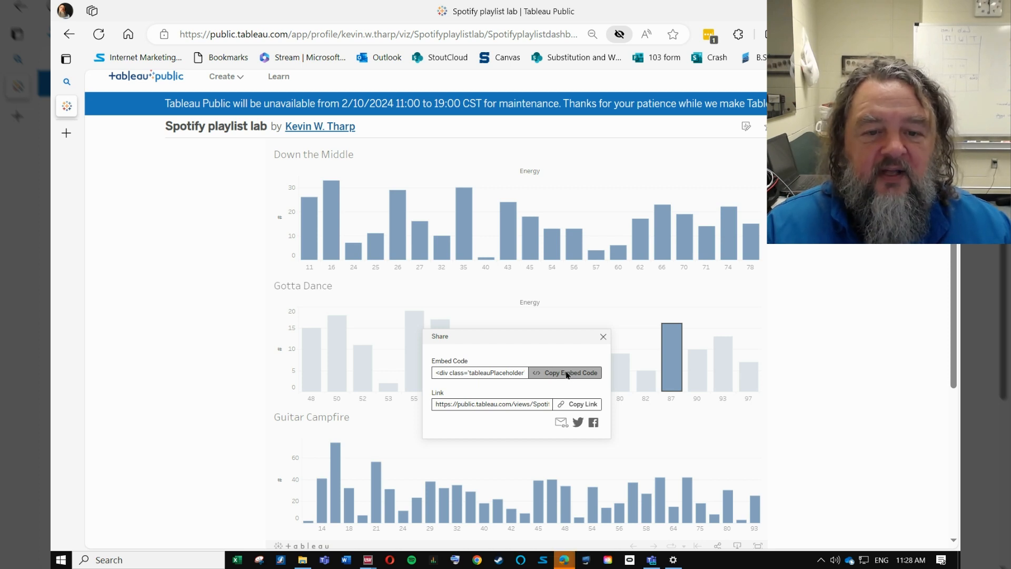
double_click(567, 375)
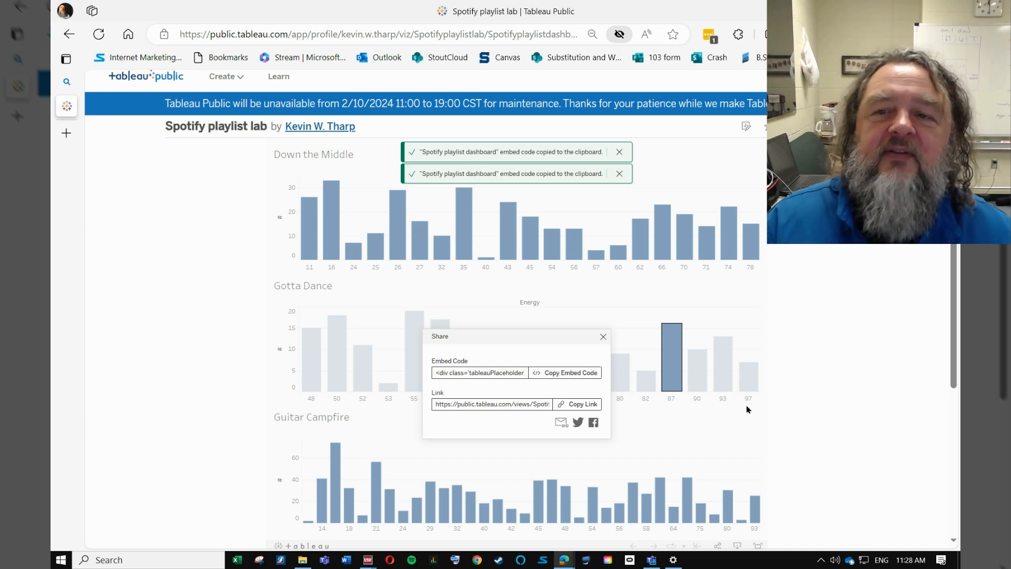
scroll(791, 380, down, 2)
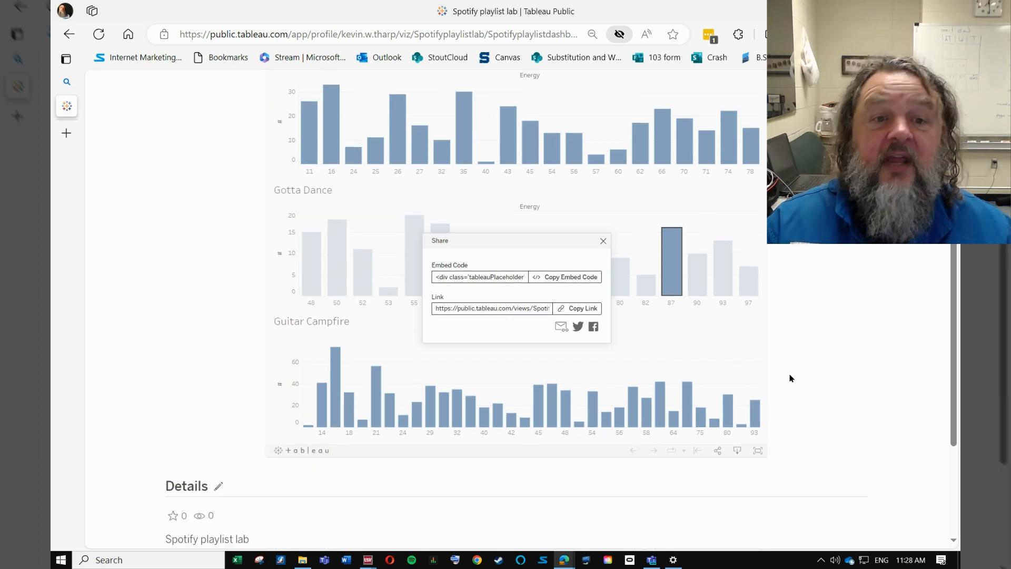
scroll(790, 380, up, 1)
click(585, 382)
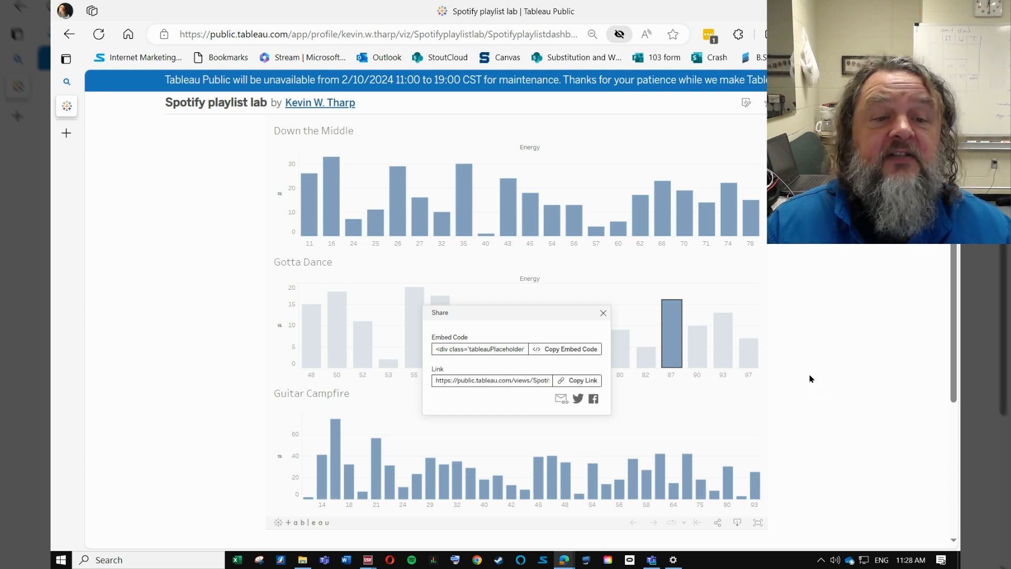
scroll(834, 344, up, 1)
scroll(832, 345, down, 1)
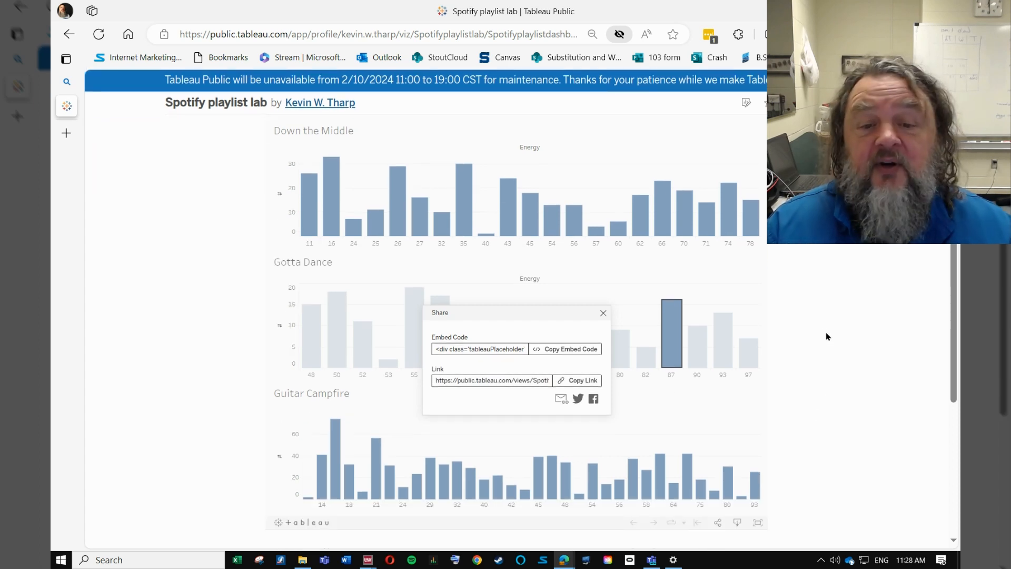